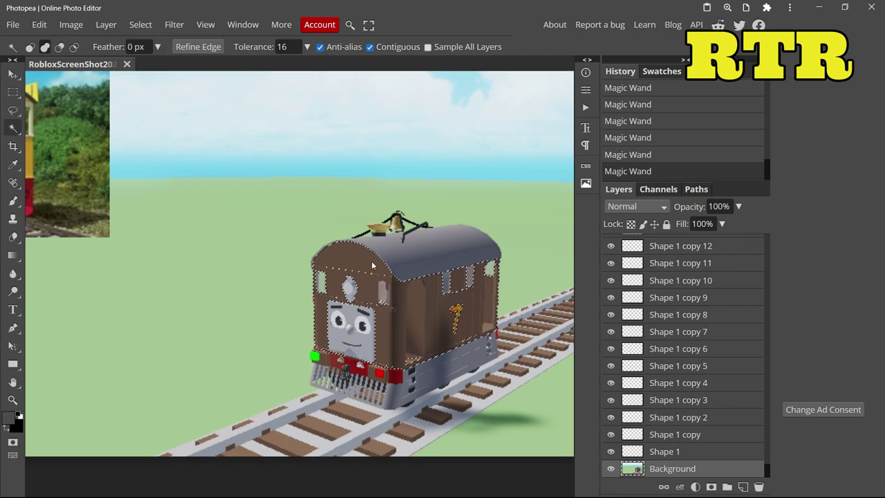
Extend the selection with rectangular marquees until it covers the train's whole brown body, including the windows, front lamp and number 7 but not the face.
key("m")
scroll(318, 255, "down", 5)
scroll(339, 289, "up", 10)
left_click_drag(302, 224, 428, 406)
left_click_drag(312, 407, 181, 227)
left_click_drag(393, 246, 558, 430)
left_click_drag(347, 395, 458, 419)
left_click_drag(485, 402, 557, 456)
scroll(558, 455, "down", 3)
scroll(355, 293, "up", 3)
left_click_drag(356, 294, 474, 457)
left_click_drag(142, 386, 103, 368)
left_click_drag(448, 382, 503, 452)
scroll(440, 380, "down", 5)
scroll(469, 312, "up", 5)
left_click_drag(182, 298, 421, 184)
scroll(318, 242, "down", 3)
left_click_drag(207, 272, 379, 306)
left_click_drag(345, 235, 409, 288)
scroll(264, 265, "up", 2)
left_click_drag(246, 178, 329, 396)
scroll(334, 371, "up", 3)
left_click_drag(310, 341, 377, 222)
left_click_drag(210, 305, 308, 249)
left_click_drag(214, 259, 273, 245)
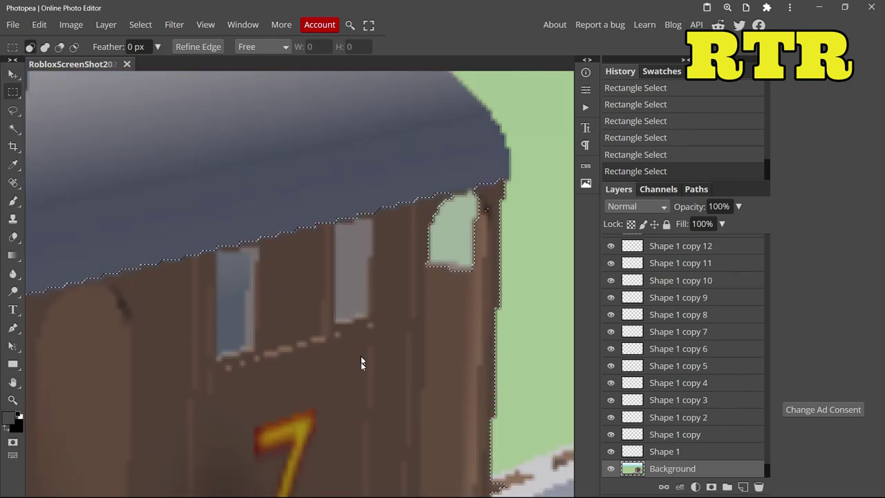
key("ctrl+v")
key("ctrl+v")
key("ctrl+v")
key("ctrl+v")
left_click(674, 451, "shift")
right_click(674, 416)
left_click(675, 141)
Paste the selected train body as new layers and delete the surplus copies, keeping only Layer 2.
key("ctrl+v")
key("ctrl+v")
key("ctrl+v")
right_click(653, 439)
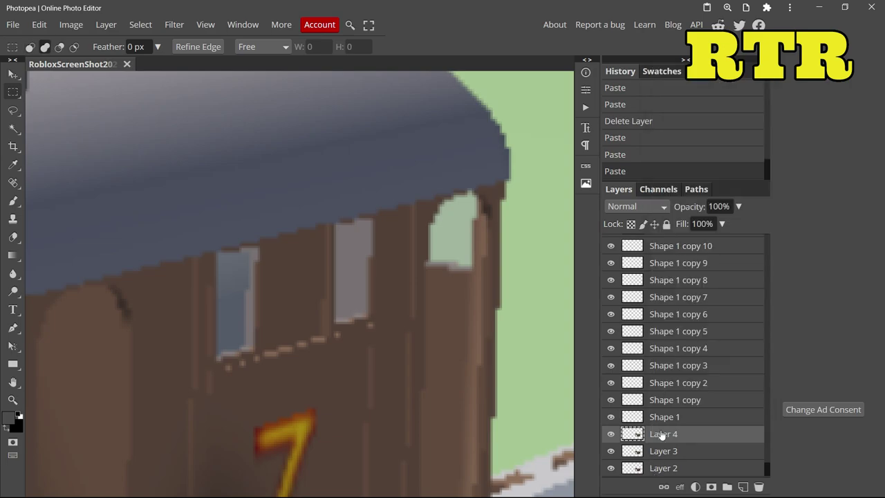
scroll(649, 429, "down", 1)
left_click(651, 434, "shift")
right_click(650, 433)
left_click(663, 223)
Give Layer 2 a bright yellow colour overlay through its blending options.
right_click(652, 449)
left_click(668, 98)
left_click(389, 195)
left_click(69, 361)
left_click(444, 153)
left_click(445, 153)
scroll(353, 242, "down", 6)
scroll(427, 285, "up", 8)
Duplicate Layer 2 and change the original layer's colour overlay to a darker yellow.
right_click(650, 450)
left_click(692, 133)
left_click(13, 237)
right_click(652, 468)
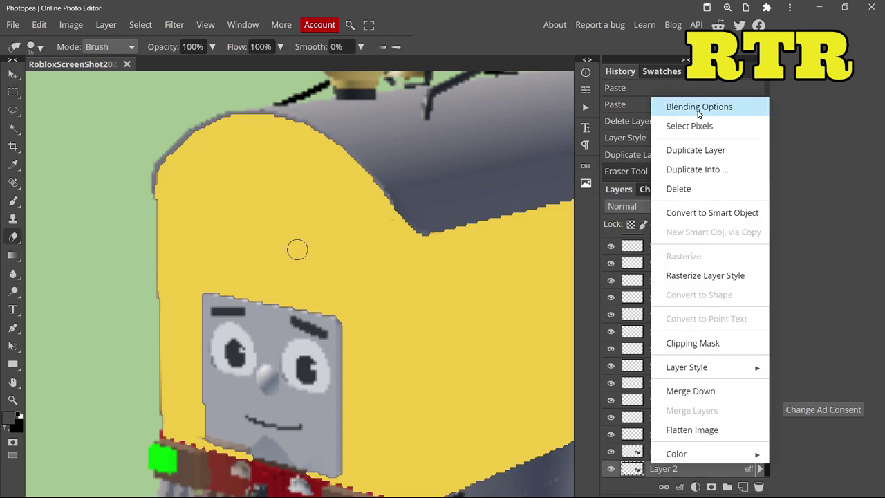
left_click(657, 42)
left_click(389, 195)
left_click(209, 169)
left_click(461, 148)
left_click(463, 150)
Erase the train's front from Layer 2 copy so the darker yellow of Layer 2 shows around the face and up to the corner.
left_click(673, 451)
mouse_move(284, 206)
left_mouse_down()
mouse_move(194, 293)
mouse_move(177, 432)
mouse_move(171, 357)
left_mouse_up()
mouse_move(279, 340)
left_mouse_down()
mouse_move(141, 228)
mouse_move(124, 167)
mouse_move(213, 111)
mouse_move(353, 175)
mouse_move(391, 204)
mouse_move(372, 483)
mouse_move(327, 454)
mouse_move(362, 403)
mouse_move(345, 352)
mouse_move(369, 332)
mouse_move(359, 213)
mouse_move(371, 274)
mouse_move(316, 313)
mouse_move(247, 265)
mouse_move(291, 245)
mouse_move(352, 191)
left_mouse_up()
scroll(387, 277, "down", 3)
left_click_drag(408, 393, 410, 150)
left_click_drag(386, 375, 401, 289)
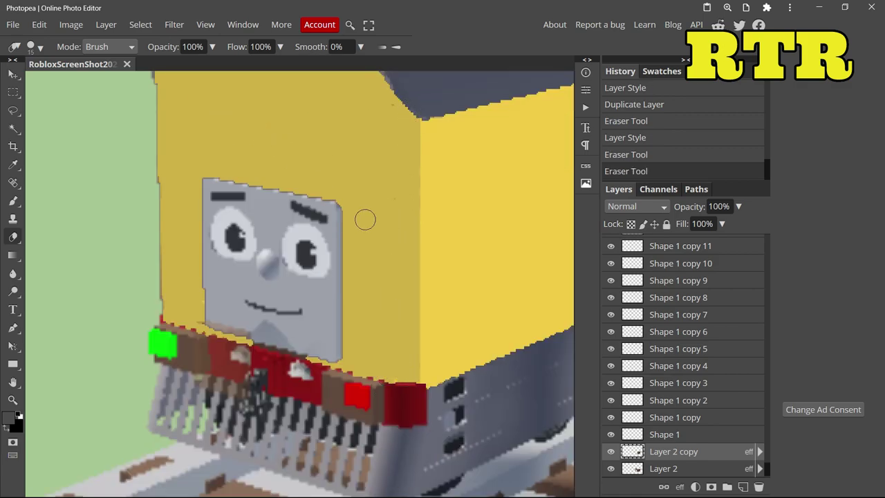
scroll(364, 219, "down", 7)
scroll(404, 287, "up", 5)
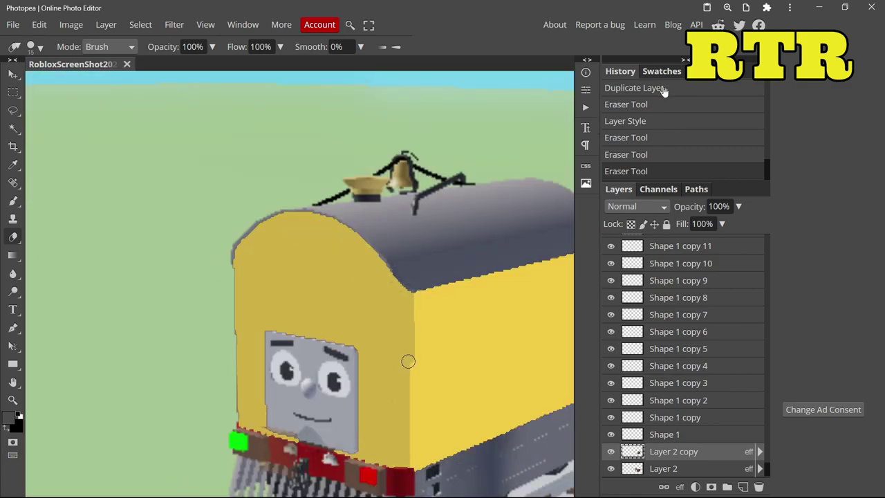
Revert the last two eraser strokes along the corner between the train's front and side.
left_click(639, 153)
left_click(635, 135)
left_click(637, 123)
left_click(640, 140)
left_click(13, 202)
left_click_drag(393, 274, 390, 314)
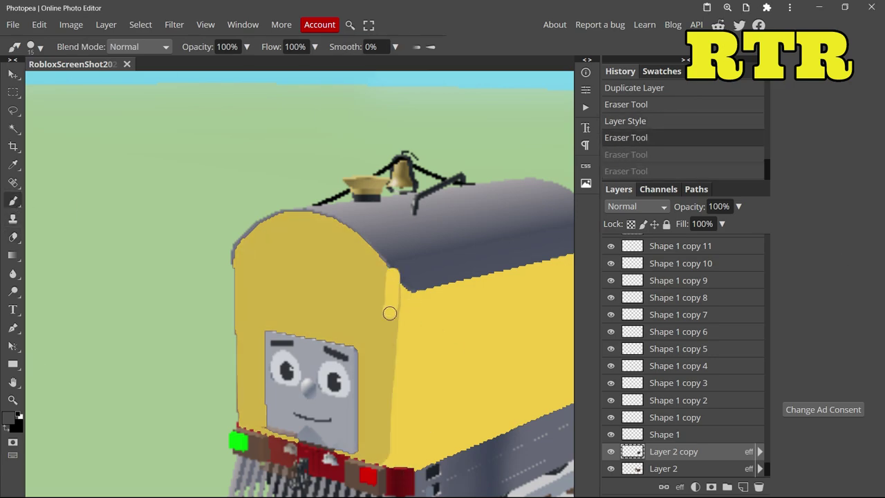
left_click(390, 314)
key("ctrl+z")
Erase Layer 2 copy along the front corner again to form a clean edge between dark and bright yellow.
key("e")
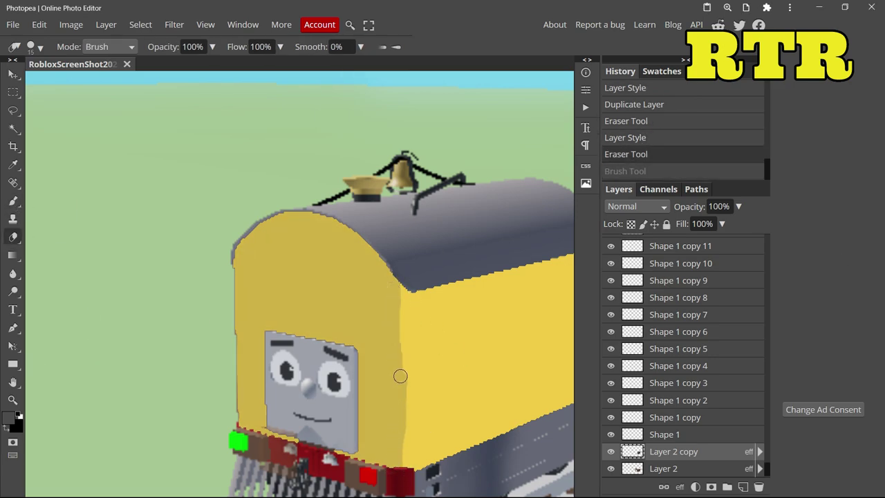
left_click(399, 480)
scroll(421, 311, "down", 6)
scroll(429, 308, "up", 3)
scroll(443, 308, "down", 3)
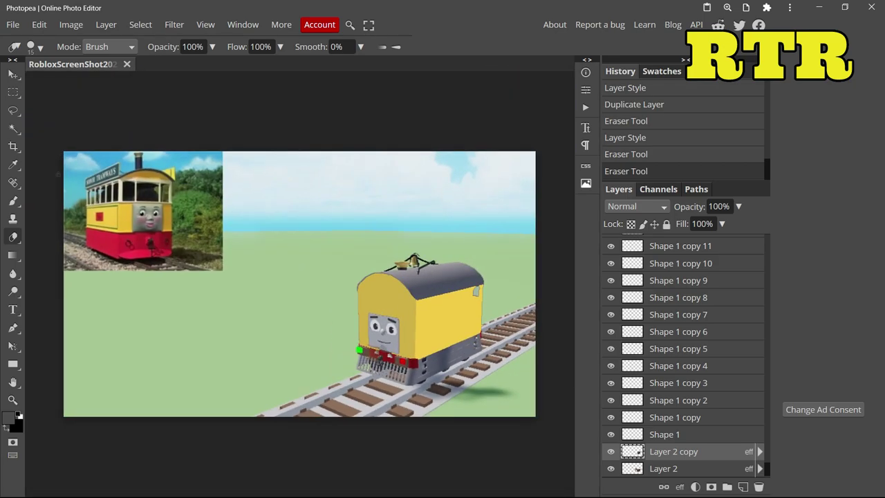
Pick the bright yellow as the brush colour and paint over the rear side window on Layer 2 copy.
scroll(476, 308, "up", 7)
left_click(13, 202)
left_click(9, 418)
left_click(336, 409)
left_click(333, 293)
left_click(664, 469)
left_click(673, 451)
mouse_move(462, 261)
left_mouse_down()
mouse_move(455, 240)
mouse_move(414, 277)
left_mouse_up()
scroll(335, 296, "down", 3)
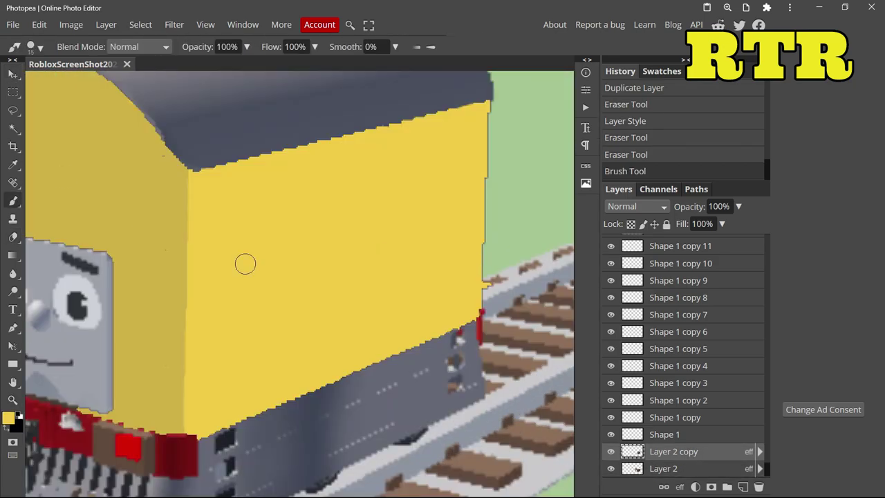
Set the brush to light grey and paint a wide band along the upper half of the train's side on the Shape 1 layer.
left_click(665, 434)
left_click(9, 418)
left_click(112, 183)
left_click(319, 295)
left_click_drag(193, 178, 487, 100)
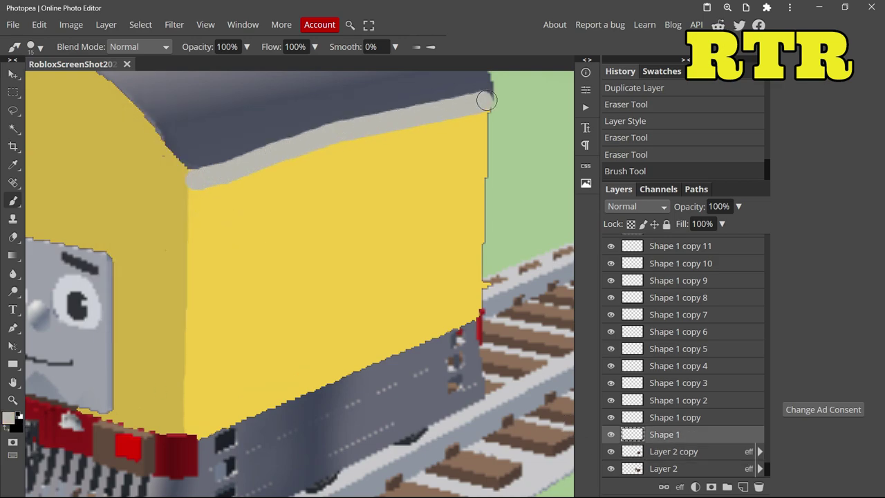
scroll(415, 208, "up", 3)
key("ctrl+z")
mouse_move(197, 296)
left_mouse_down()
mouse_move(391, 242)
mouse_move(480, 286)
mouse_move(247, 360)
mouse_move(194, 367)
mouse_move(260, 377)
mouse_move(318, 325)
mouse_move(226, 303)
mouse_move(356, 297)
mouse_move(431, 245)
mouse_move(400, 289)
left_mouse_up()
mouse_move(198, 291)
left_mouse_down()
mouse_move(455, 233)
mouse_move(478, 291)
left_mouse_up()
scroll(478, 290, "down", 5)
Tidy the grey side band's upper edge beneath the roof with the Eraser tool.
key("e")
scroll(429, 281, "up", 2)
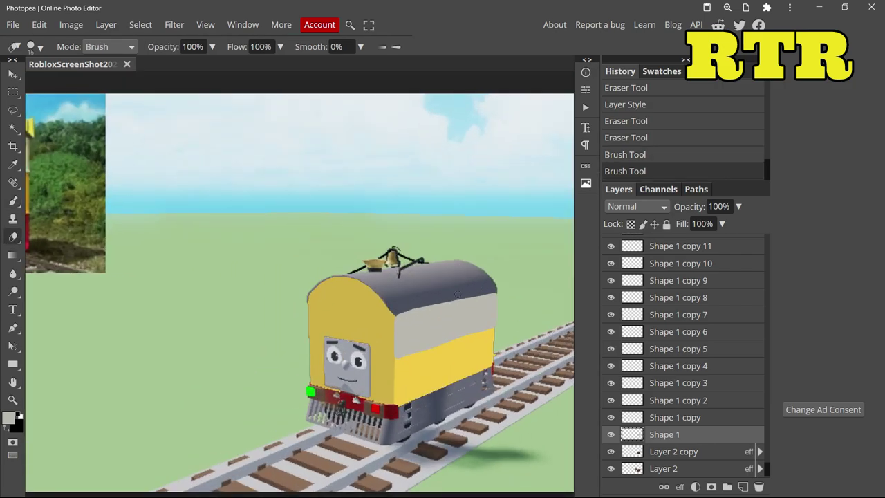
left_click(443, 296)
scroll(491, 288, "up", 5)
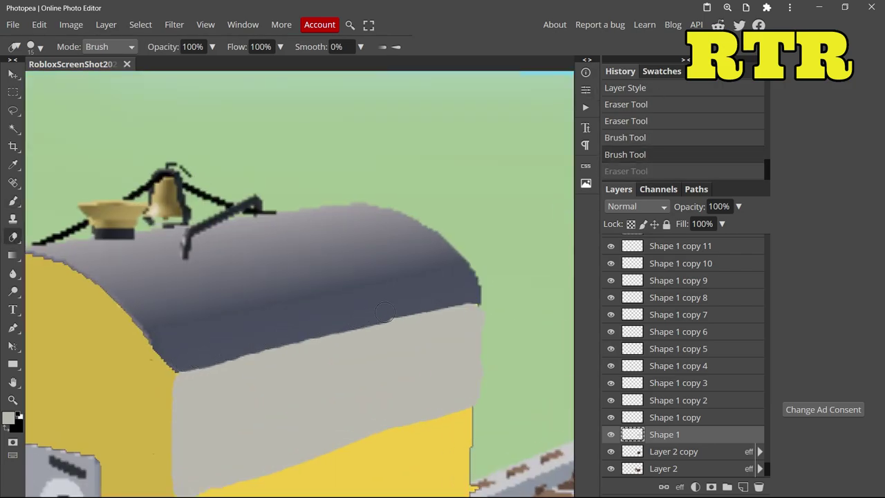
left_click(488, 291)
scroll(487, 291, "down", 5)
scroll(400, 291, "up", 5)
Choose a slightly lighter grey for the brush and move the Shape 1 copy layer below Shape 1.
left_click(678, 420)
left_click(8, 418)
left_click(111, 189)
left_click_drag(112, 188, 111, 175)
left_click(333, 293)
left_click(13, 201)
mouse_move(675, 418)
left_mouse_down()
mouse_move(478, 403)
mouse_move(415, 350)
left_mouse_up()
Outline and fill a light grey band across the train's front above the face on Shape 1 copy.
left_click_drag(402, 339, 359, 333)
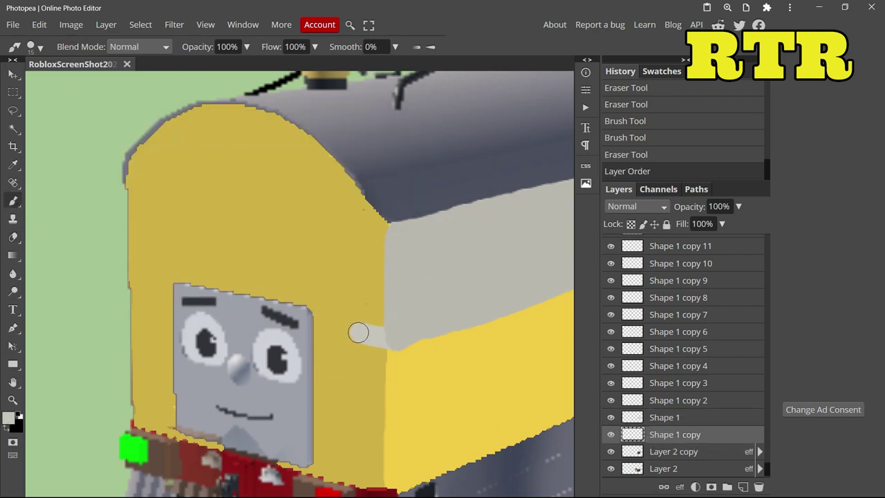
left_click_drag(319, 313, 189, 281)
mouse_move(389, 239)
left_mouse_down()
mouse_move(148, 212)
mouse_move(129, 187)
mouse_move(394, 237)
left_mouse_up()
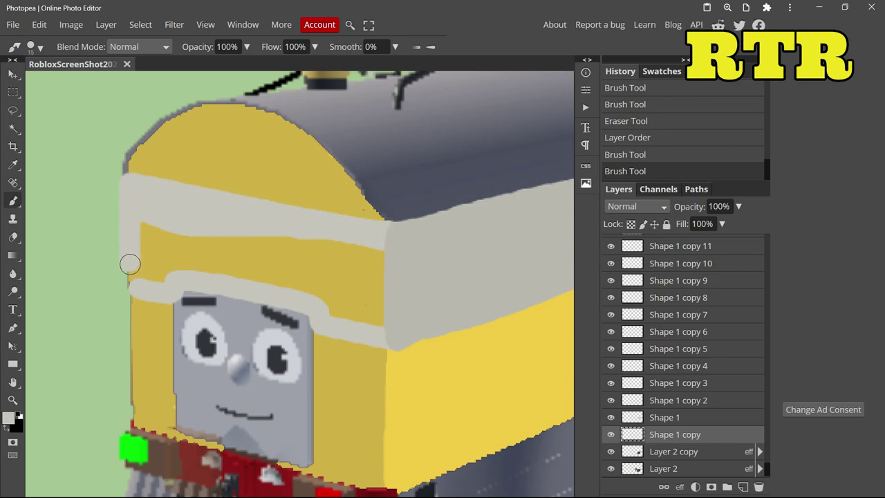
mouse_move(161, 265)
left_mouse_down()
mouse_move(185, 229)
mouse_move(252, 269)
mouse_move(311, 253)
mouse_move(327, 320)
mouse_move(358, 308)
left_mouse_up()
Erase the grey overspill along the outer and lower edges of the front band, clearing it off the face.
left_click(12, 236)
left_click_drag(126, 170, 118, 248)
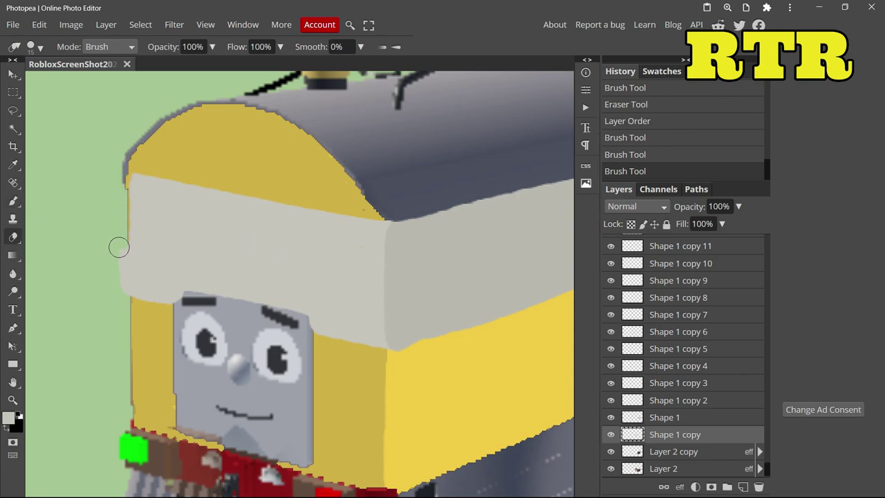
key("ctrl+z")
key("ctrl+z")
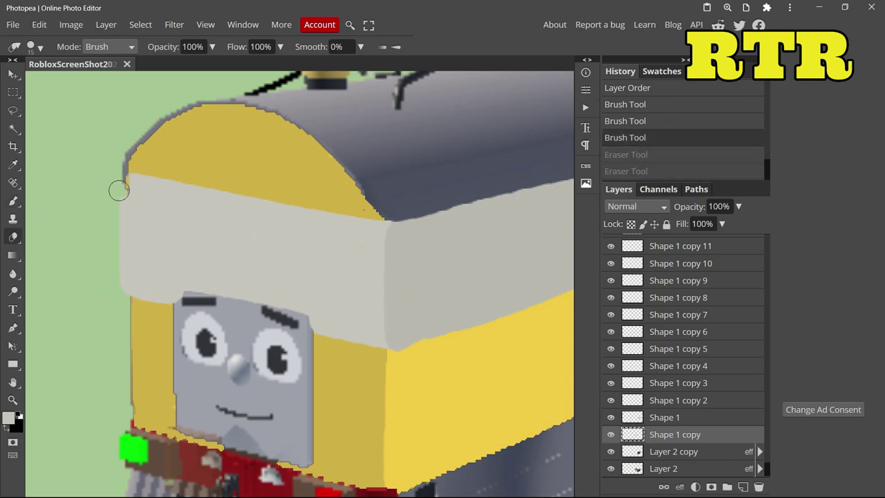
mouse_move(378, 353)
left_mouse_down()
mouse_move(359, 330)
mouse_move(107, 278)
left_mouse_up()
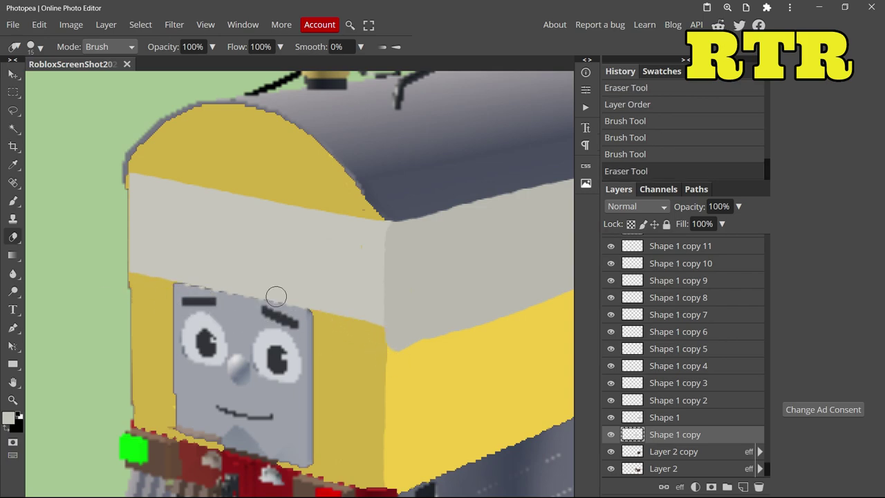
Trim the lower and rear edges of the grey side band on the Shape 1 layer with the eraser.
left_click(13, 74)
left_click(422, 276)
left_click(12, 237)
scroll(417, 311, "down", 5)
scroll(474, 309, "up", 5)
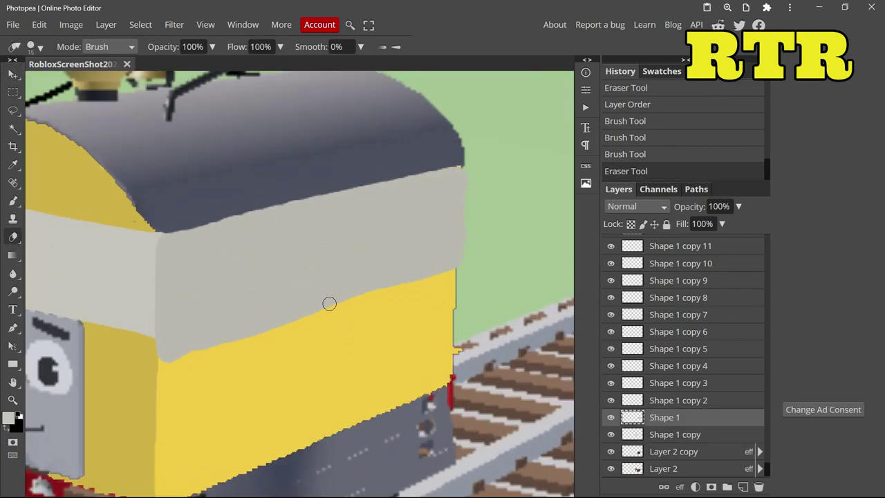
left_click_drag(163, 348, 421, 279)
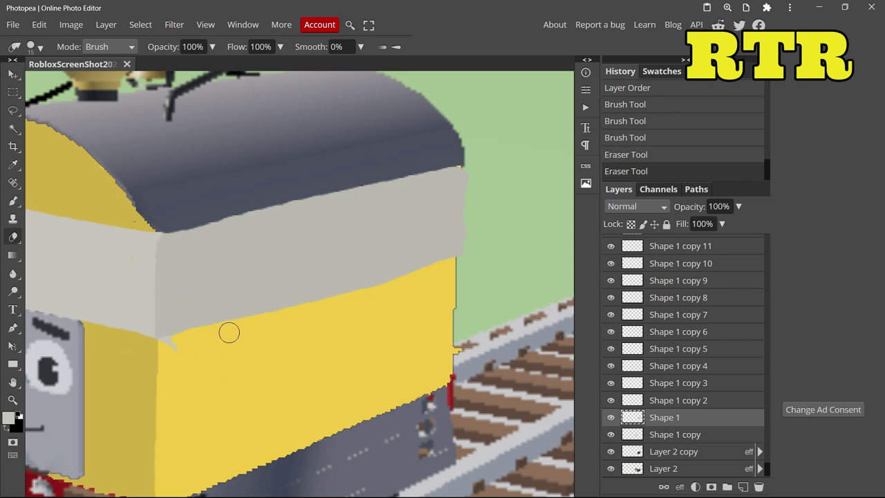
Sample the side band's grey and repaint along its lower edge with the brush.
left_click(12, 200)
left_click(9, 419)
left_click(435, 215)
left_click(378, 136)
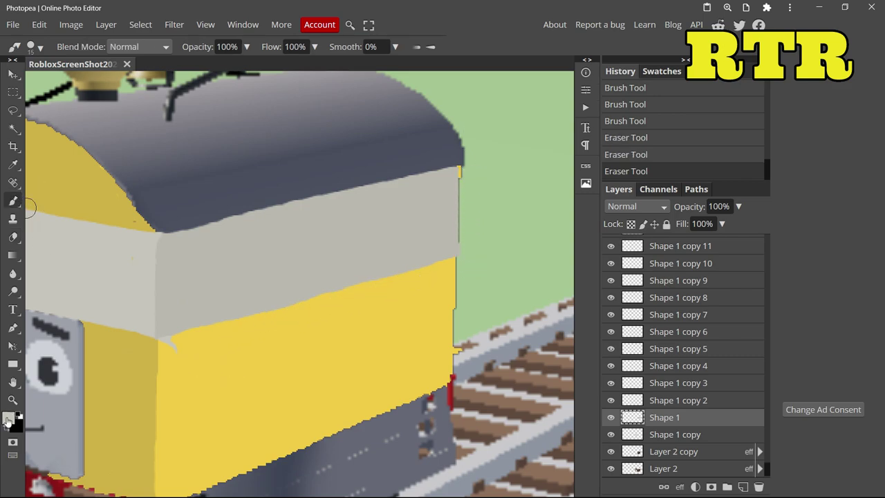
left_click_drag(256, 310, 484, 263)
Erase along the lower edge of the grey side band to straighten it, redoing the stroke as needed.
left_click(12, 237)
left_click_drag(206, 338, 483, 243)
key("ctrl+z")
key("ctrl+z")
key("ctrl+shift+z")
mouse_move(217, 338)
left_mouse_down()
mouse_move(483, 259)
mouse_move(442, 290)
left_mouse_up()
scroll(172, 283, "down", 10)
scroll(191, 308, "up", 3)
scroll(191, 308, "down", 1)
scroll(462, 322, "up", 5)
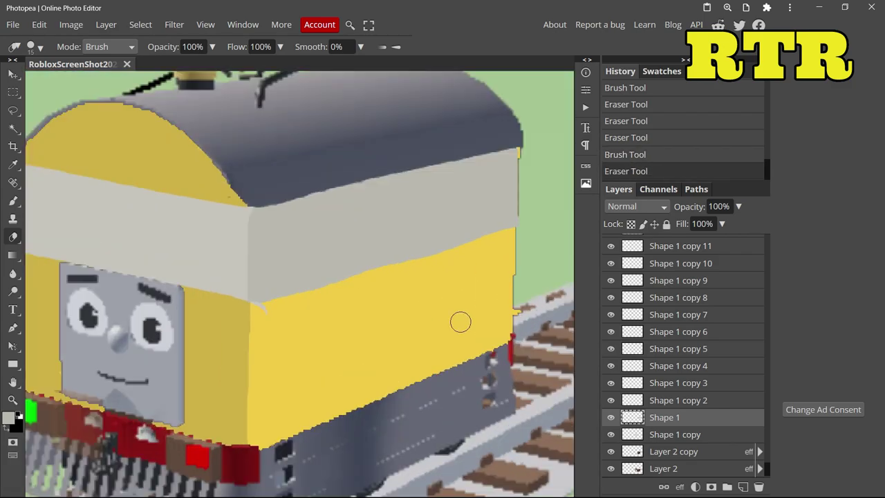
Nudge the front grey band on Shape 1 copy and stretch it with Free Transform to meet the side band and outer edge.
scroll(124, 155, "down", 1)
key("alt+bracketleft")
left_click(14, 76)
left_click_drag(139, 227, 135, 221)
left_click(39, 25)
left_click(78, 312)
left_click_drag(132, 275, 132, 287)
left_click_drag(35, 157, 34, 158)
Stretch the grey side band on the Shape 1 layer with Free Transform to 101.35% width and 106.30% height, rotated 0.9°.
left_click(675, 419)
left_click(39, 24)
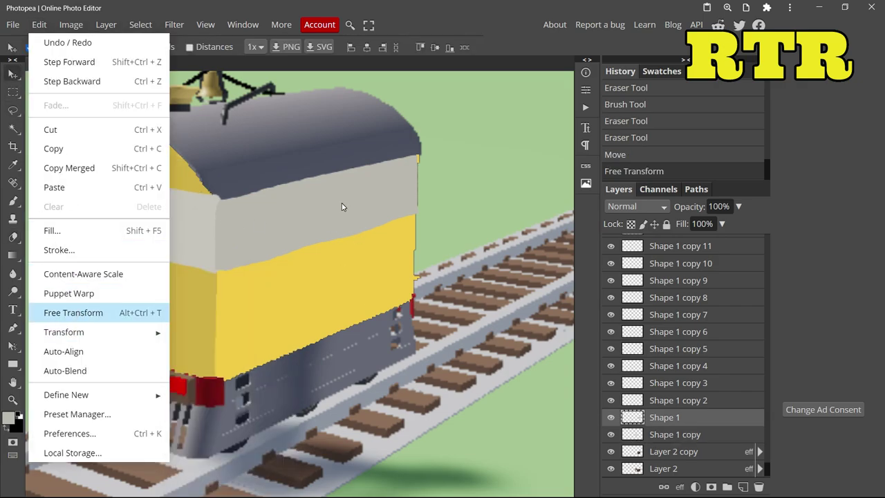
left_click(69, 310)
left_click_drag(317, 152, 317, 147)
left_click_drag(417, 207, 422, 209)
left_click_drag(206, 136, 208, 134)
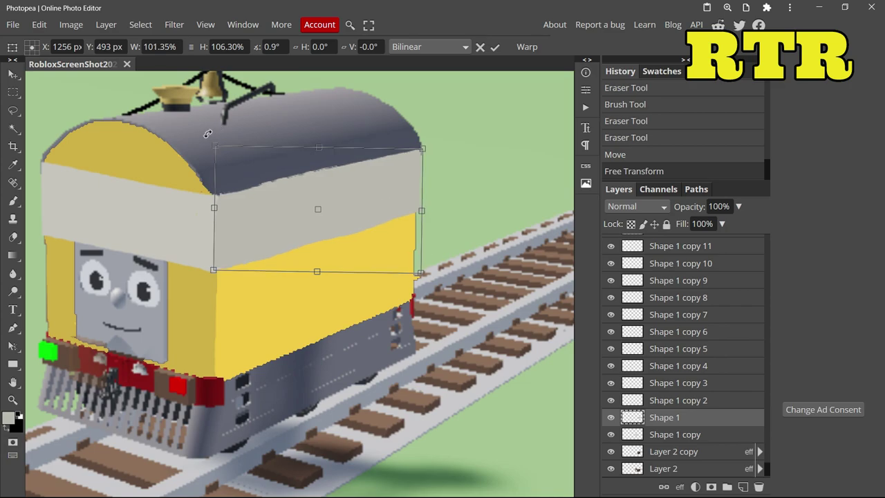
left_click_drag(247, 225, 245, 226)
left_click(13, 74)
Select the Shape 1 copy 2 layer and set up a size 6 dark green brush, undoing the trial dab.
left_click(663, 403)
left_click(8, 417)
left_click_drag(261, 278, 261, 260)
left_click(184, 234)
left_click(333, 292)
key("b")
left_click(38, 48)
left_click_drag(113, 83, 105, 82)
left_click(230, 363)
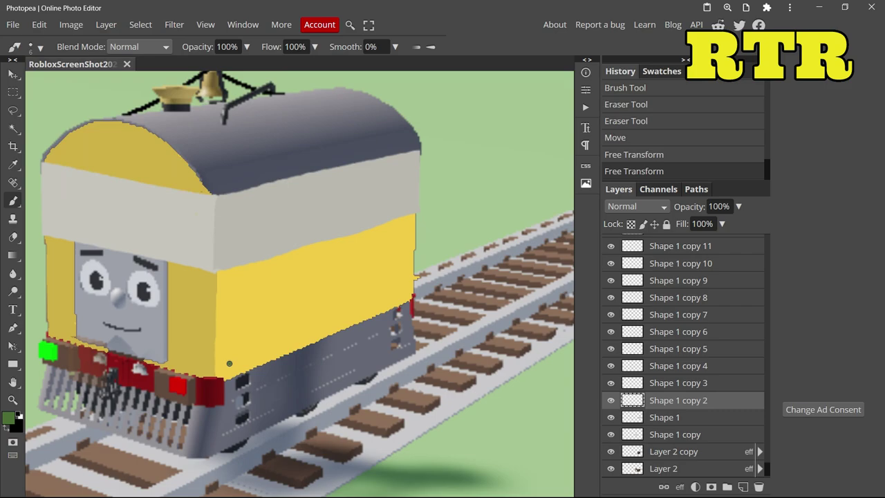
key("ctrl+z")
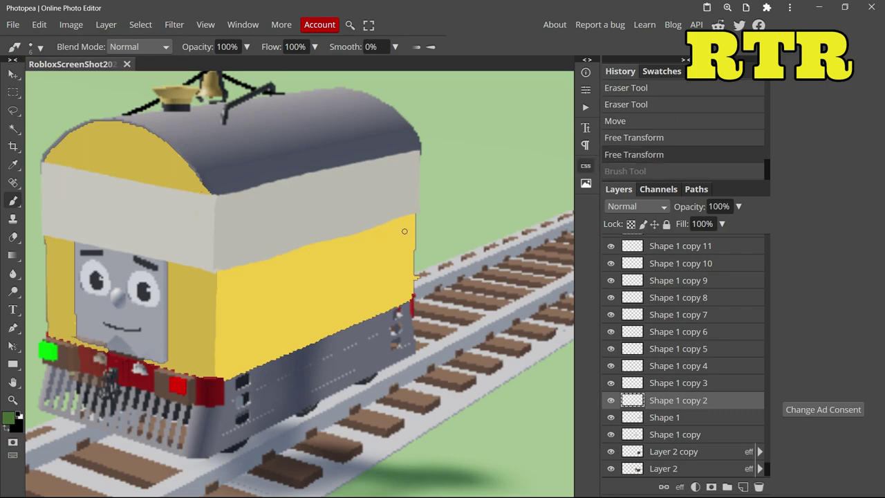
Paint a vertical green line just inside the rear edge of the yellow side panel, undoing stray strokes.
scroll(340, 233, "up", 3)
left_click_drag(382, 160, 378, 341)
scroll(203, 381, "down", 3)
scroll(71, 251, "up", 2)
mouse_move(70, 249)
left_mouse_down()
mouse_move(415, 148)
mouse_move(390, 141)
mouse_move(134, 248)
mouse_move(66, 263)
left_mouse_up()
key("ctrl+z")
key("ctrl+z")
mouse_move(364, 154)
left_mouse_down()
mouse_move(174, 228)
mouse_move(69, 233)
mouse_move(282, 174)
mouse_move(365, 163)
left_mouse_up()
key("e")
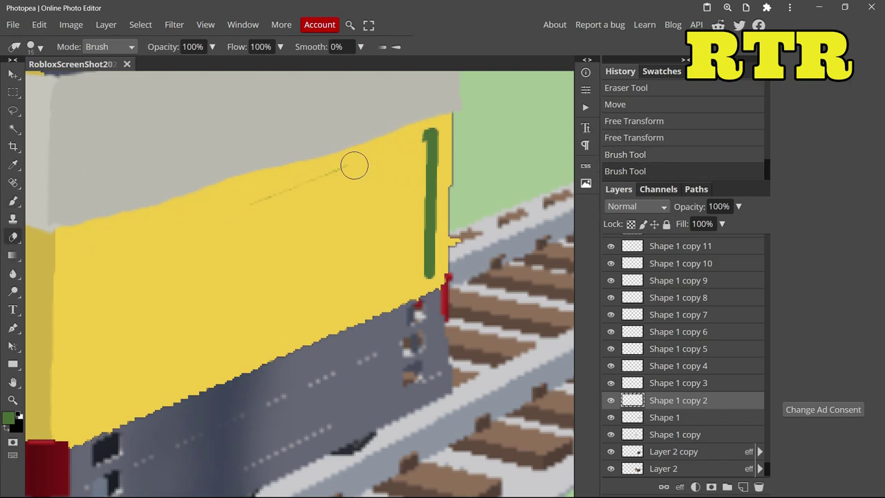
Paint green lining along the lower, front and upper edges of the yellow side panel to close the border.
left_click(14, 200)
left_click_drag(74, 431, 309, 328)
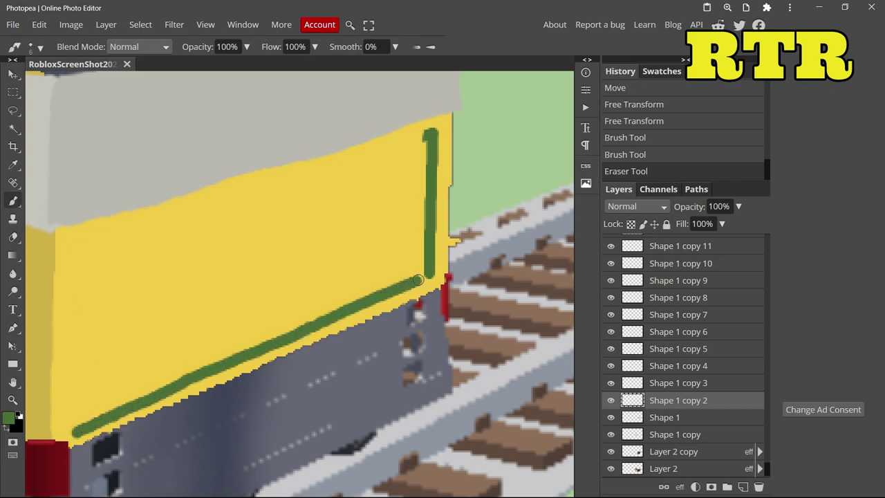
mouse_move(72, 386)
left_mouse_down()
mouse_move(75, 239)
mouse_move(293, 157)
mouse_move(427, 126)
mouse_move(432, 152)
left_mouse_up()
scroll(502, 295, "down", 5)
scroll(502, 294, "up", 6)
Erase the upper green line and repaint it just below the grey band, following the band's lower edge.
key("e")
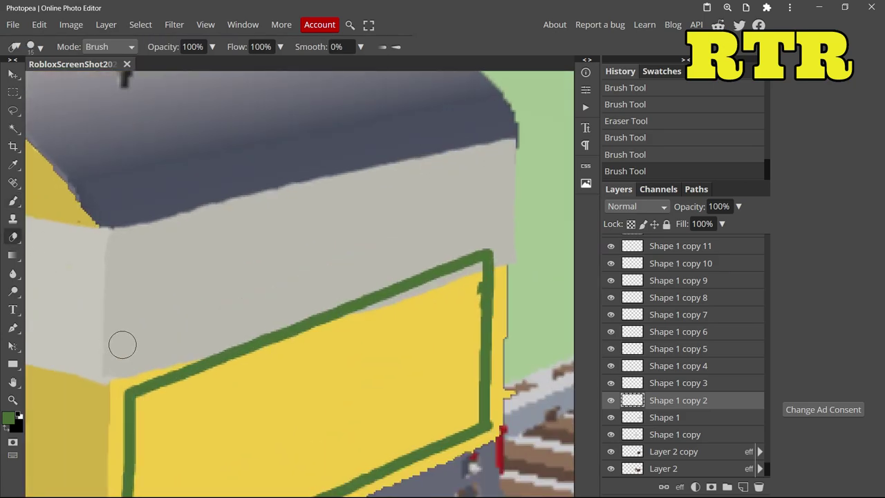
mouse_move(169, 393)
left_mouse_down()
mouse_move(385, 290)
mouse_move(528, 263)
left_mouse_up()
key("b")
left_click_drag(132, 393, 484, 285)
scroll(189, 352, "down", 5)
scroll(189, 352, "up", 5)
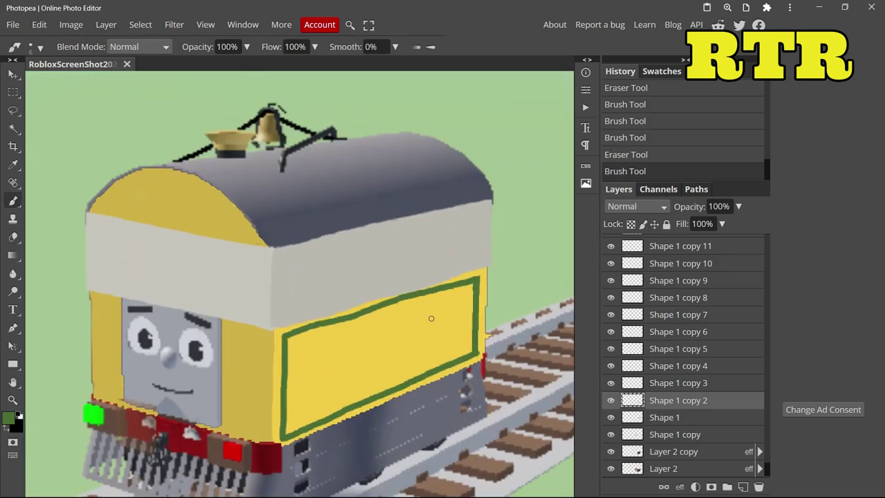
key("ctrl+z")
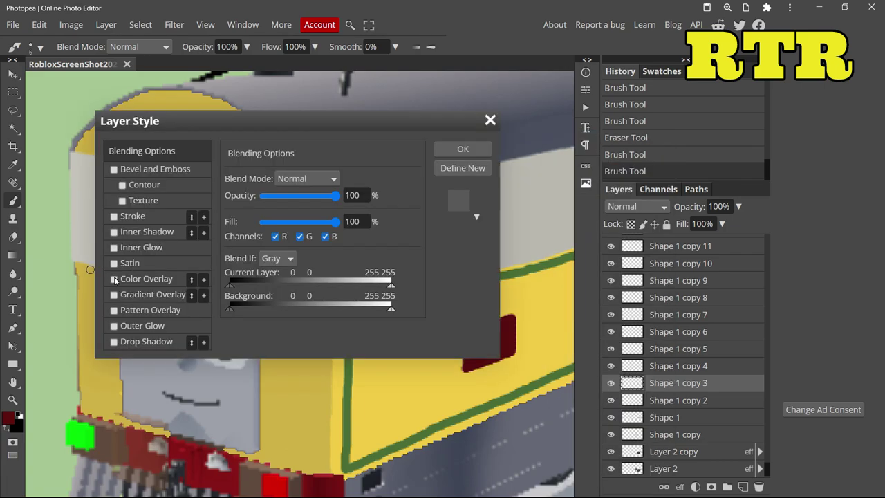
Give the side plaque on Shape 1 copy 3 a crimson Color Overlay and a black Stroke.
left_click(115, 280)
left_click(390, 195)
left_click(260, 145)
left_click_drag(241, 168, 254, 162)
left_click(336, 293)
left_click(132, 216)
left_click(233, 260)
left_click(334, 292)
left_click(463, 149)
Add the text "Flora" beside the red plaque and set its font to Dynalight.
left_click(12, 309)
left_click(405, 367)
type("Flora")
key("ctrl+a")
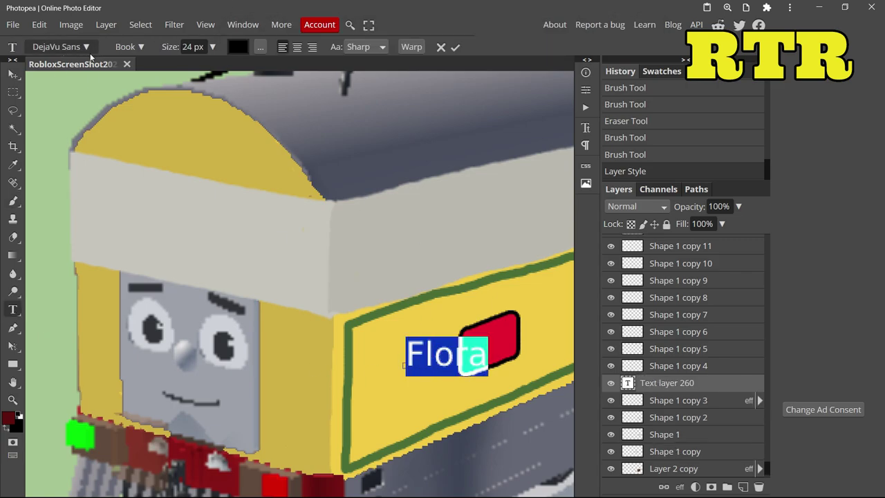
left_click(62, 47)
scroll(119, 266, "down", 3)
left_click(133, 228)
left_click(61, 47)
scroll(156, 323, "down", 3)
scroll(156, 324, "down", 5)
left_click(148, 221)
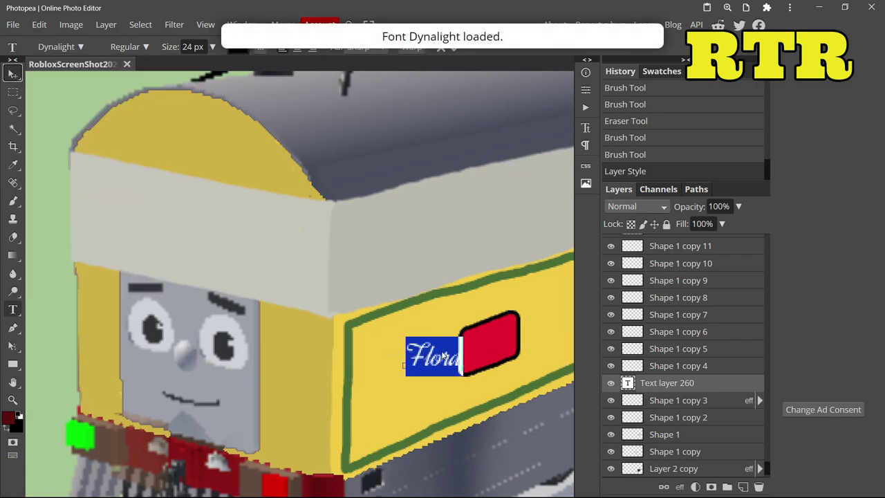
Move the Flora text onto the red plaque and merge its layer with Shape 1 copy 4.
left_click(13, 74)
left_click_drag(424, 361, 482, 356)
left_click(38, 25)
right_click(668, 383)
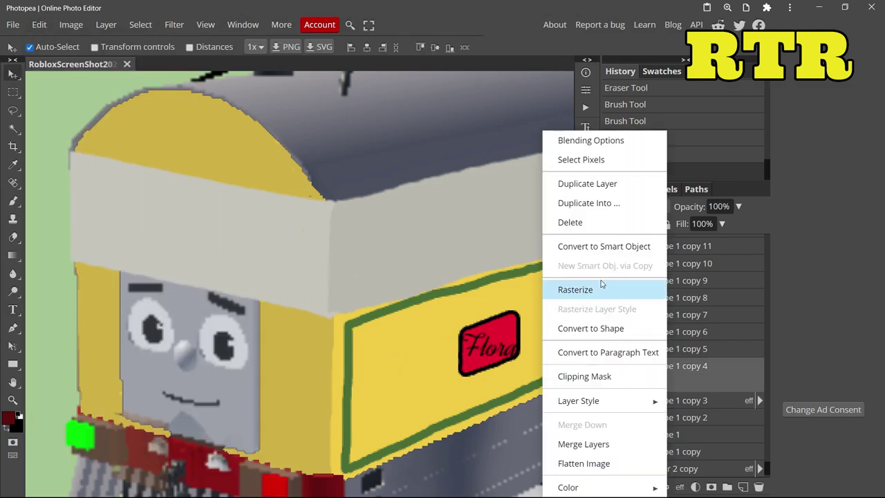
left_click(584, 444)
Warp the Flora lettering to follow the slant of the red plaque and nudge it into place.
left_click(39, 24)
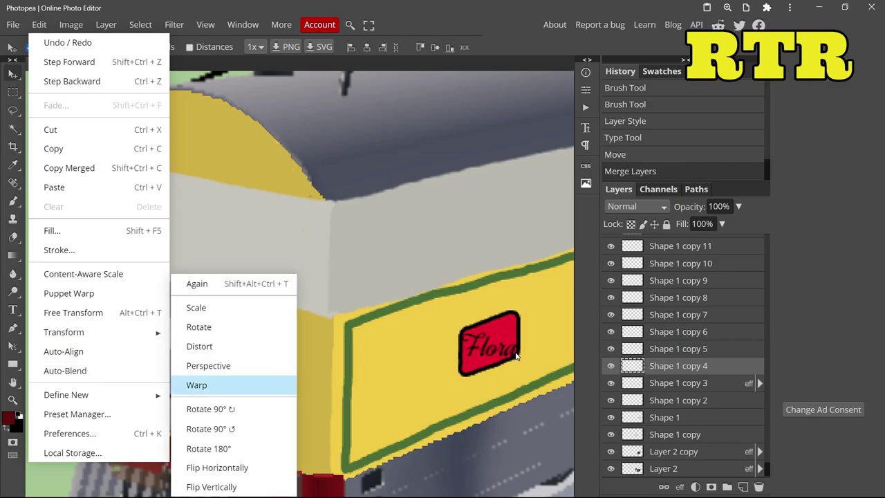
left_click(197, 383)
scroll(468, 327, "up", 3)
scroll(468, 327, "up", 2)
left_click_drag(233, 332, 231, 485)
scroll(233, 435, "down", 2)
left_click_drag(419, 196, 416, 143)
left_click_drag(517, 196, 498, 112)
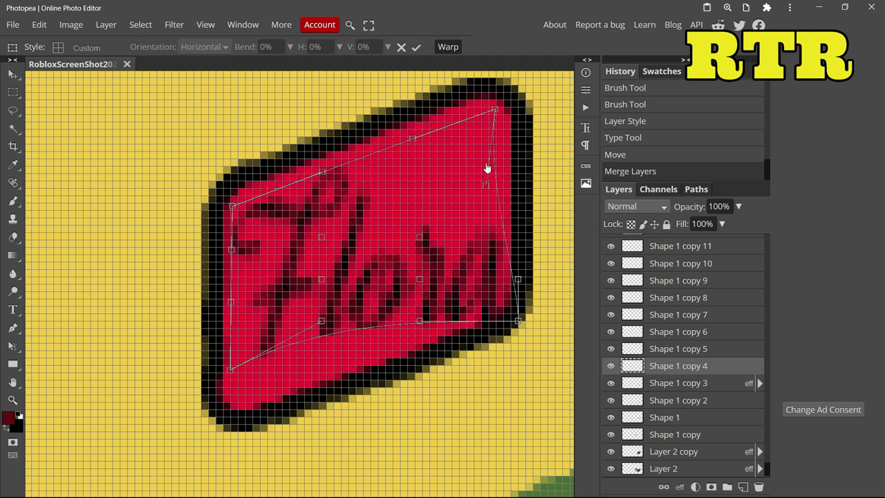
left_click_drag(517, 278, 493, 208)
left_click_drag(518, 320, 491, 249)
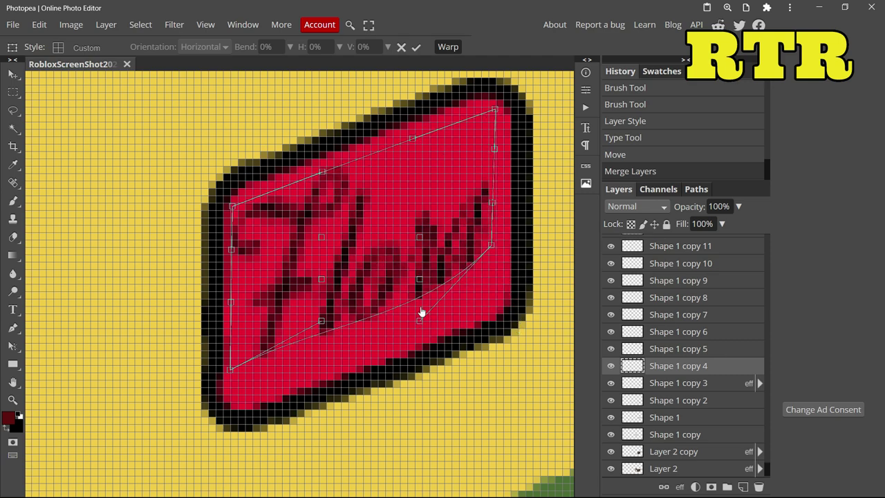
left_click_drag(421, 313, 423, 282)
key("Return")
left_click_drag(364, 300, 355, 294)
Apply a black Color Overlay to the Flora lettering on Shape 1 copy 4.
right_click(673, 366)
left_click(595, 141)
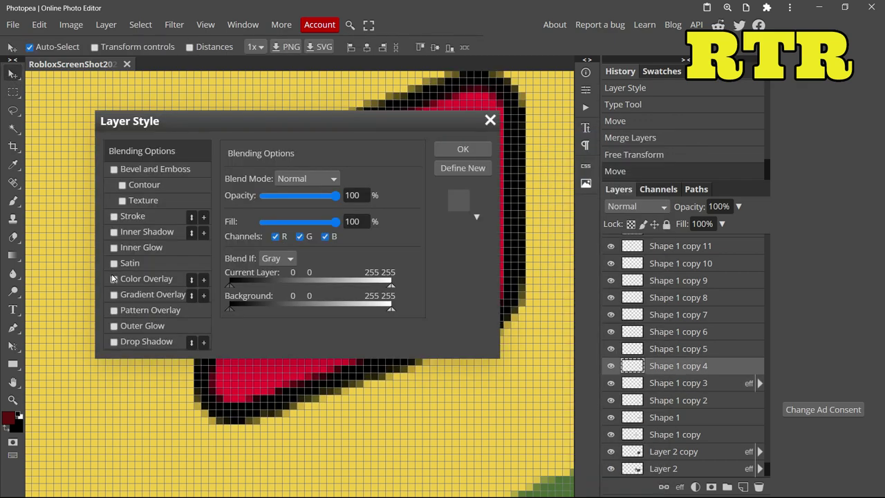
scroll(126, 412, "up", 2)
left_click(114, 280)
left_click(160, 281)
left_click(389, 196)
left_click_drag(152, 228, 30, 403)
left_click(311, 291)
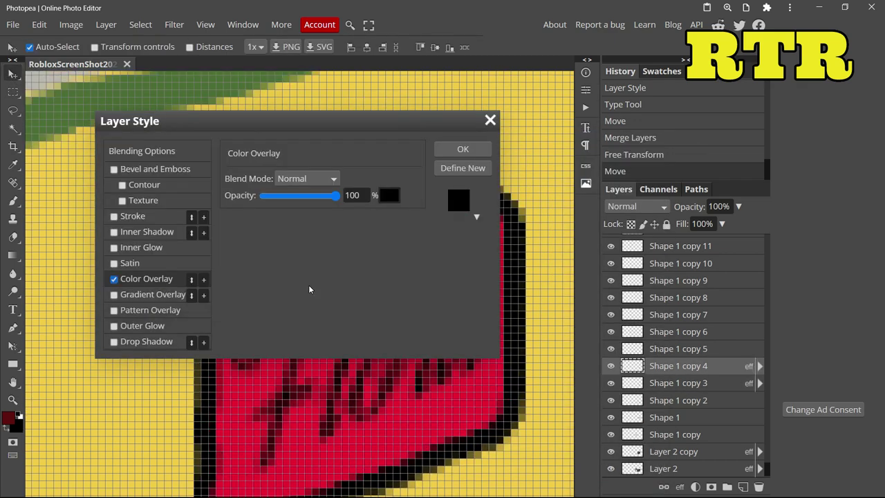
left_click(463, 149)
scroll(512, 322, "down", 5)
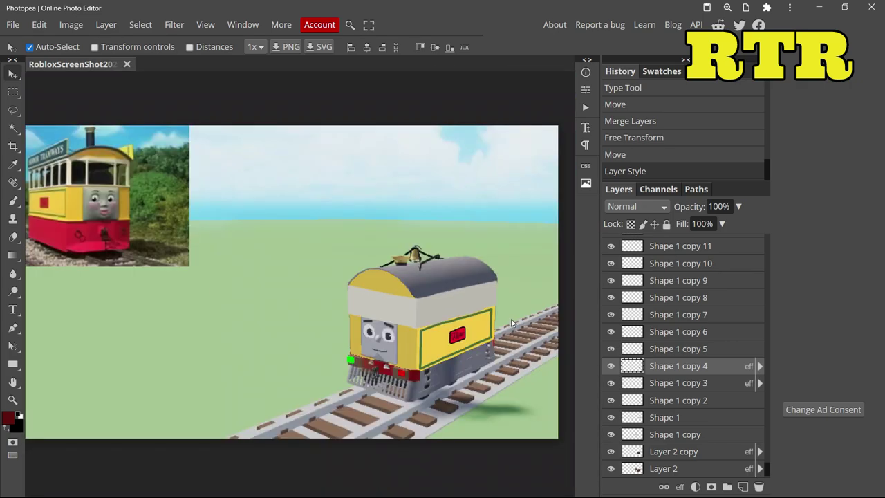
On Shape 1 copy 5, paint a black round-topped window outline at the front end of the grey side band.
scroll(538, 284, "up", 5)
left_click(678, 349)
left_click(12, 201)
left_click(9, 418)
left_click(105, 300)
key("Return")
left_click_drag(95, 407, 95, 449)
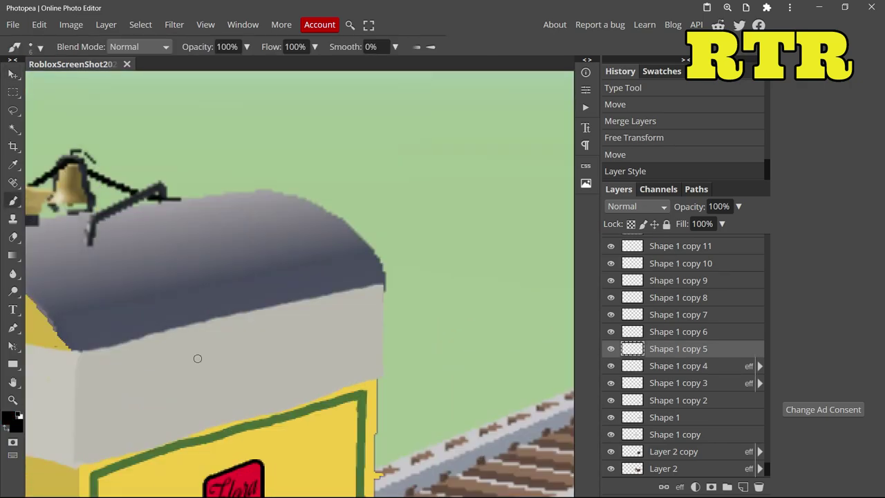
left_click_drag(111, 356, 145, 352)
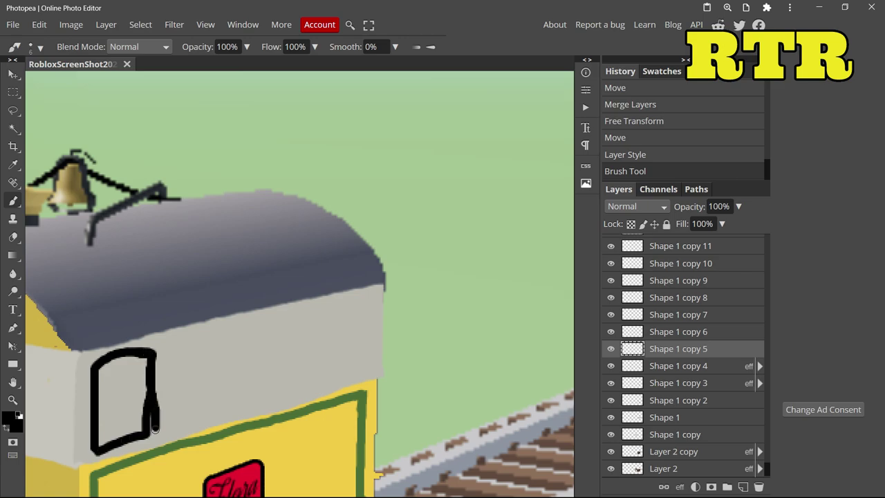
left_click_drag(153, 426, 154, 429)
key("ctrl+z")
Fill the inside of the first side window with black brush strokes.
scroll(87, 433, "up", 2)
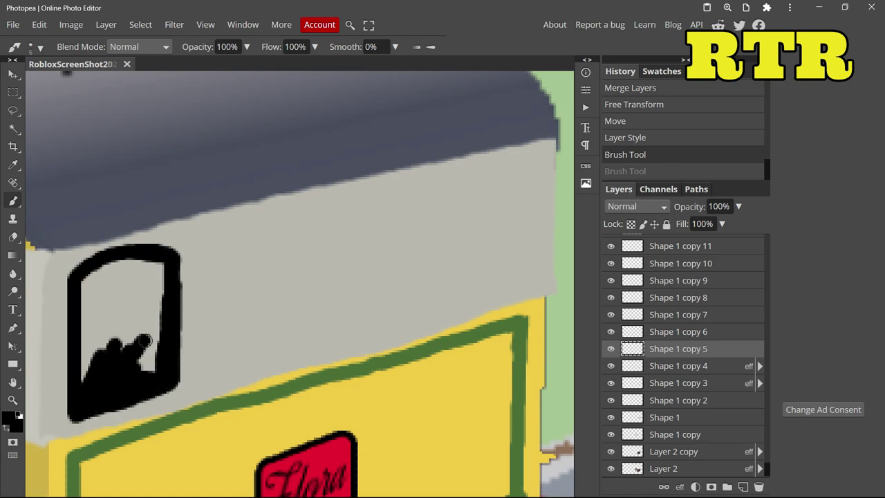
left_click_drag(149, 288, 107, 310)
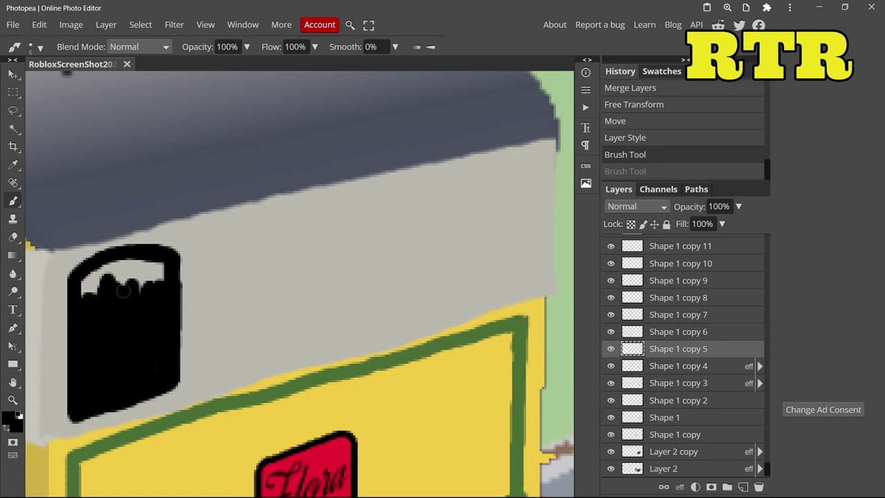
key("ctrl+z")
Duplicate the first side window, place the copy behind it on the grey band and scale it to 94%.
left_click(12, 74)
mouse_move(129, 311)
left_mouse_down()
mouse_move(193, 319)
mouse_move(301, 290)
left_mouse_up()
right_click(668, 355)
left_click(596, 157)
left_click(39, 25)
left_click(86, 313)
left_click_drag(196, 212, 202, 219)
left_click_drag(243, 320, 238, 322)
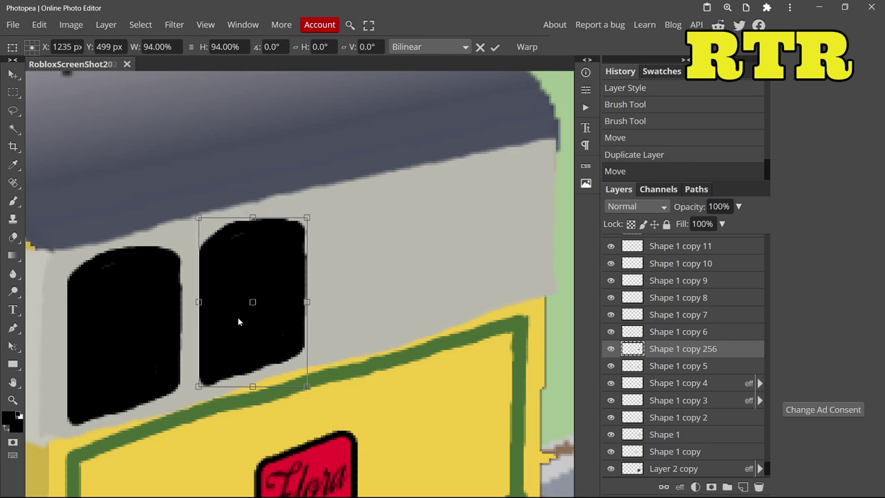
Add further window copies towards the rear of the grey side band, scaling them down with Free Transform to fit.
left_click(676, 365, "ctrl")
right_click(675, 364)
left_click(599, 183)
left_click_drag(118, 326, 365, 255)
left_click(39, 25)
left_click(86, 313)
left_click_drag(315, 148, 336, 169)
left_click_drag(368, 321, 354, 316)
left_click_drag(319, 161, 328, 168)
left_click_drag(369, 296, 362, 296)
On Shape 1 copy 6, paint a solid black window on the front grey band beside the corner with the side.
scroll(361, 297, "down", 5)
scroll(404, 307, "up", 6)
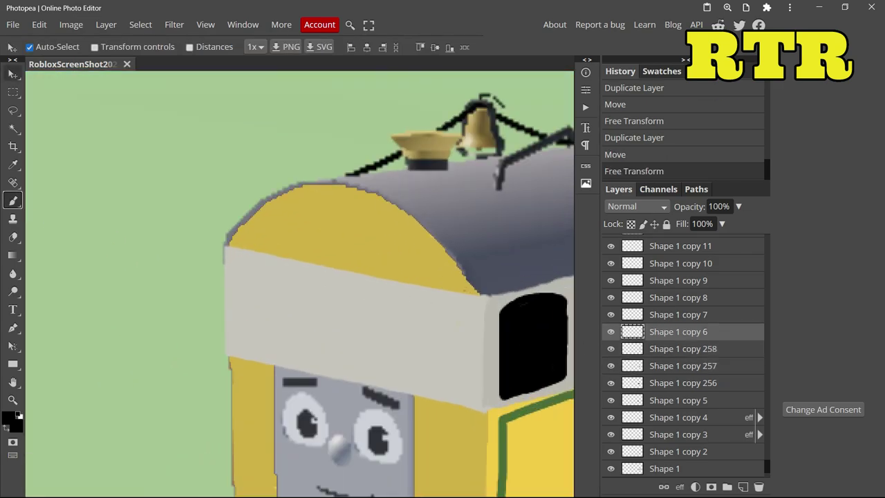
key("b")
left_click(452, 300)
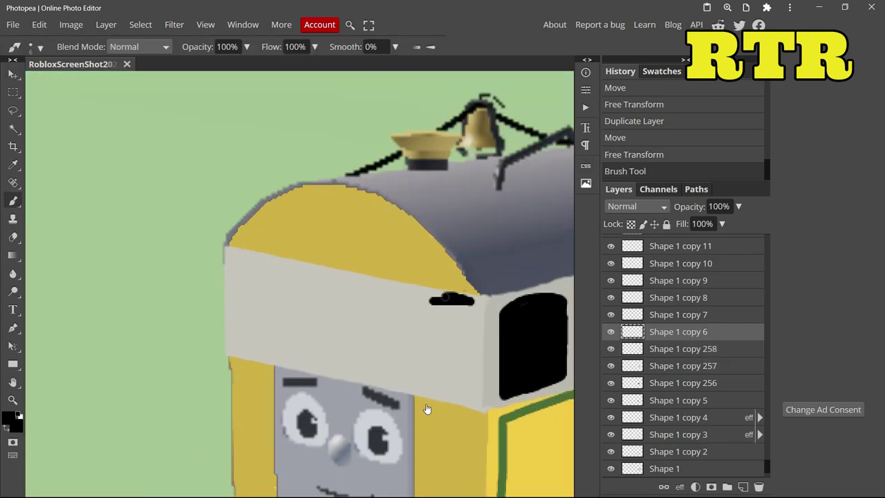
key("ctrl+z")
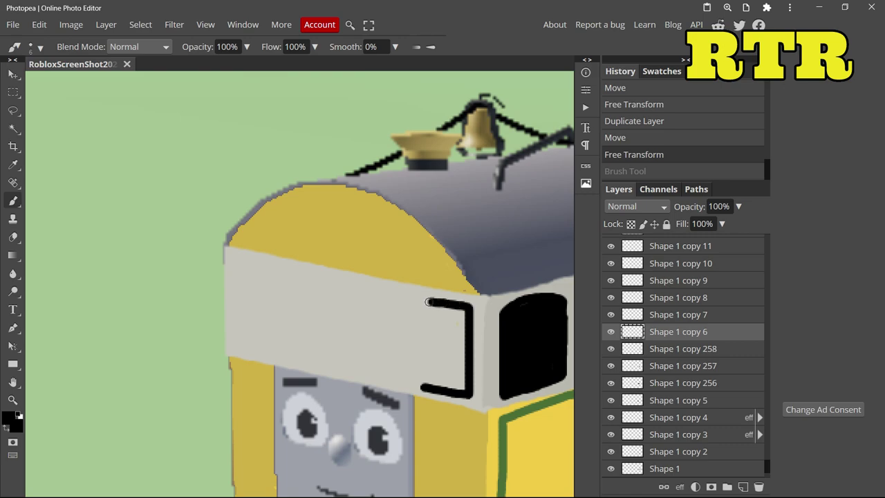
left_click_drag(422, 389, 428, 347)
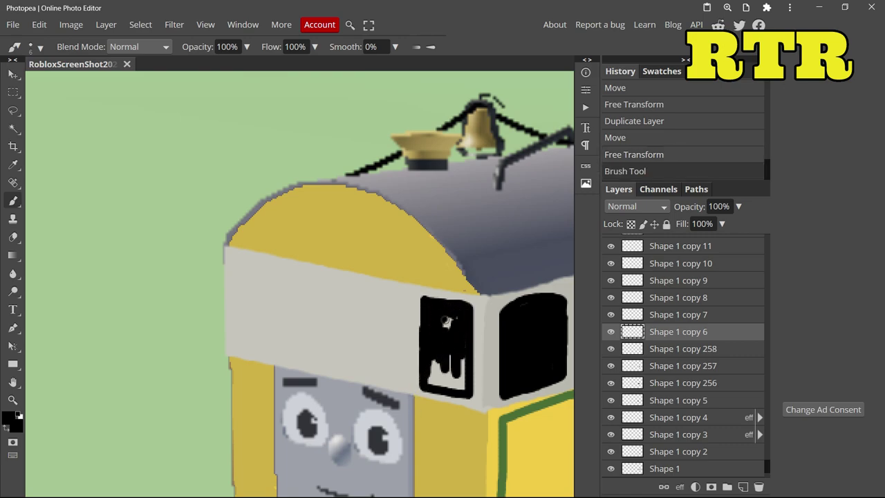
left_click(451, 331)
left_click(35, 46)
left_click_drag(433, 374, 458, 363)
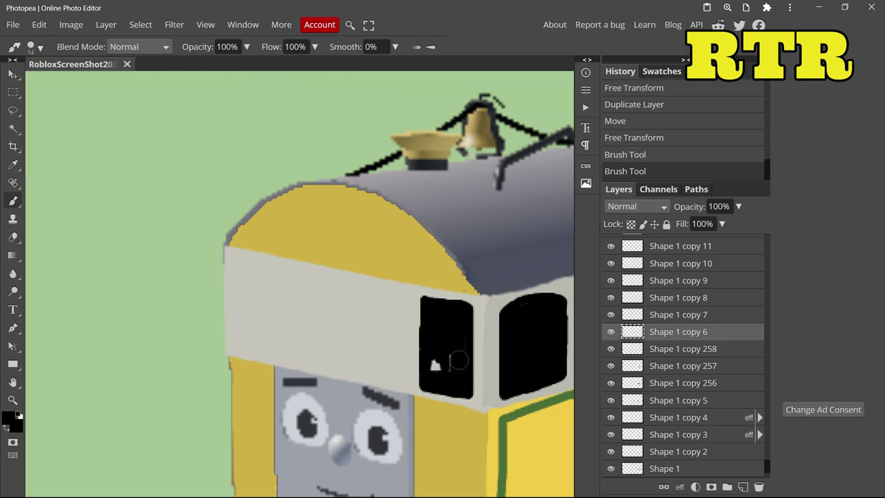
Duplicate the front window, move the copy to the band's outer end and narrow it to 90% width.
right_click(678, 332)
left_click(666, 182)
key("v")
left_click_drag(376, 319, 279, 308)
left_click(39, 25)
left_click(81, 315)
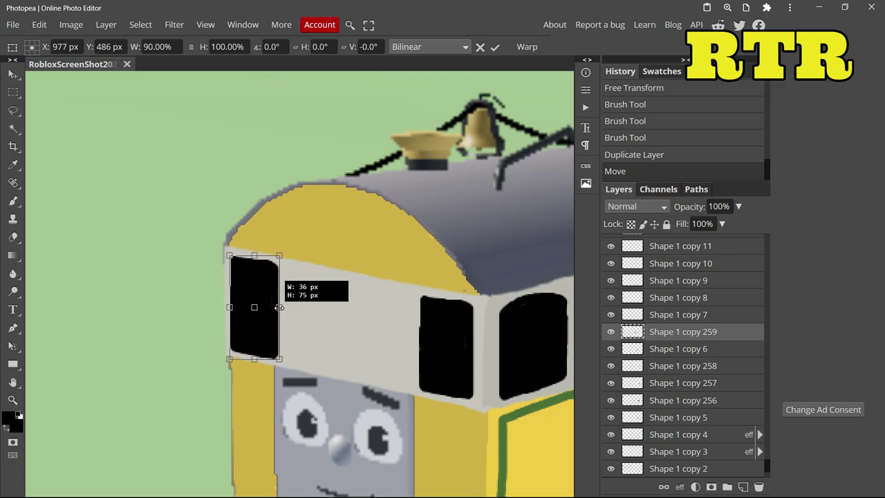
Duplicate the outer front window, then widen and slant the copy into a large windscreen between the two front windows.
right_click(683, 332)
left_click(643, 183)
left_click_drag(255, 344, 380, 370)
left_click(40, 25)
left_click(113, 314)
mouse_move(382, 337)
left_mouse_down()
mouse_move(304, 323)
mouse_move(409, 332)
mouse_move(391, 349)
left_mouse_up()
left_click_drag(347, 275, 342, 290)
left_click_drag(262, 259, 269, 249)
left_click_drag(335, 334, 338, 344)
left_click_drag(342, 379, 344, 366)
left_click_drag(328, 329, 329, 338)
key("Return")
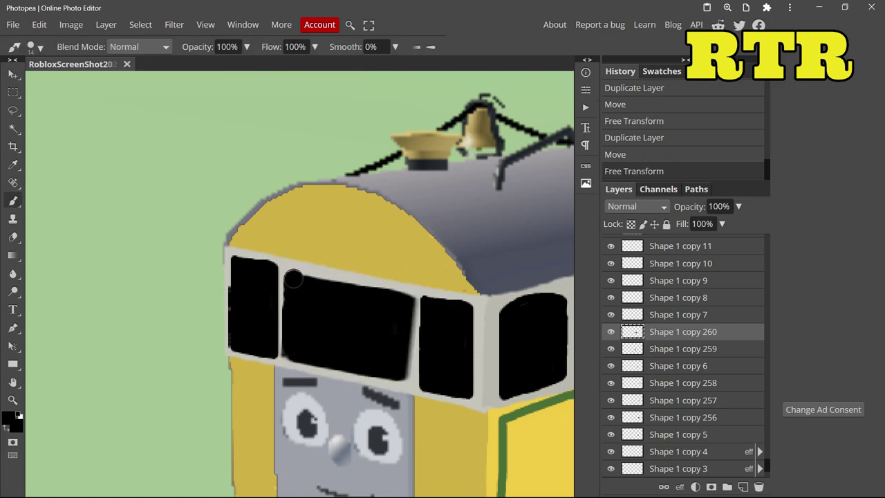
Extend the centre windscreen's corners and edges with the black brush, then trim its upper edge with the eraser.
left_click(323, 362)
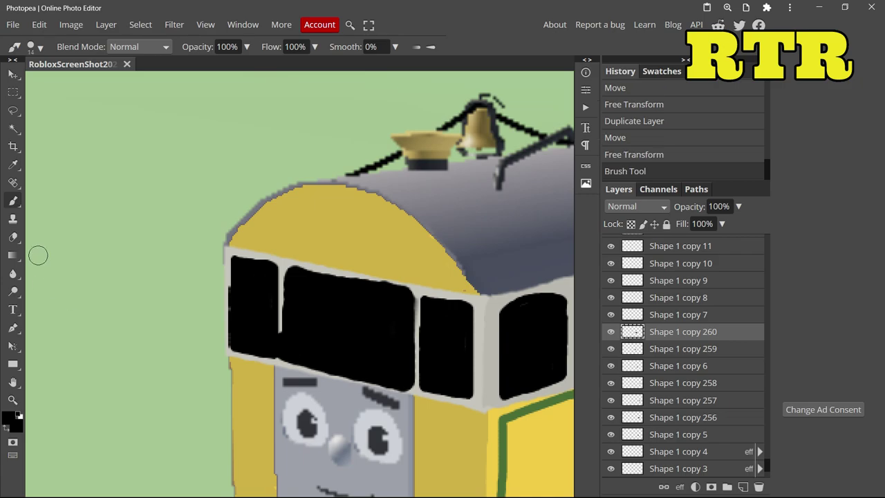
left_click(13, 236)
left_click_drag(429, 289, 287, 262)
scroll(203, 220, "down", 4)
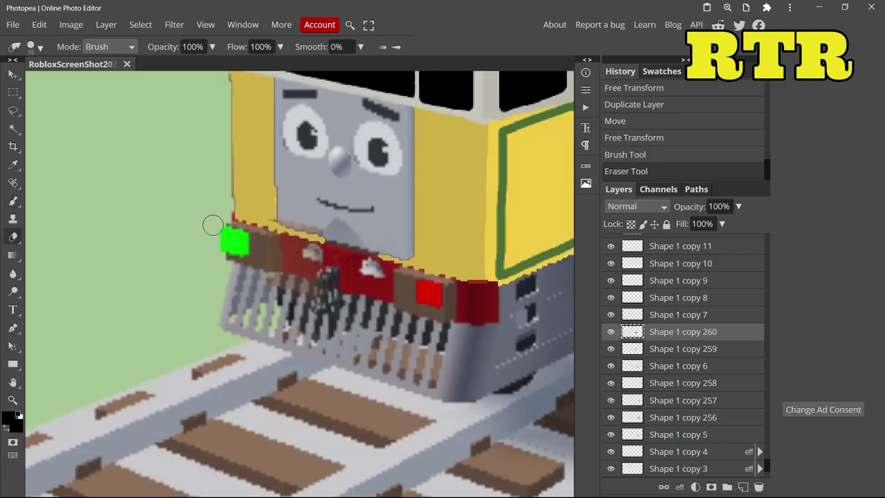
Add another black brush stroke to the centre windscreen on Shape 1 copy 260.
scroll(357, 247, "down", 4)
scroll(357, 247, "up", 4)
left_click(13, 201)
scroll(337, 368, "up", 1)
left_click_drag(354, 354, 480, 383)
scroll(475, 379, "down", 5)
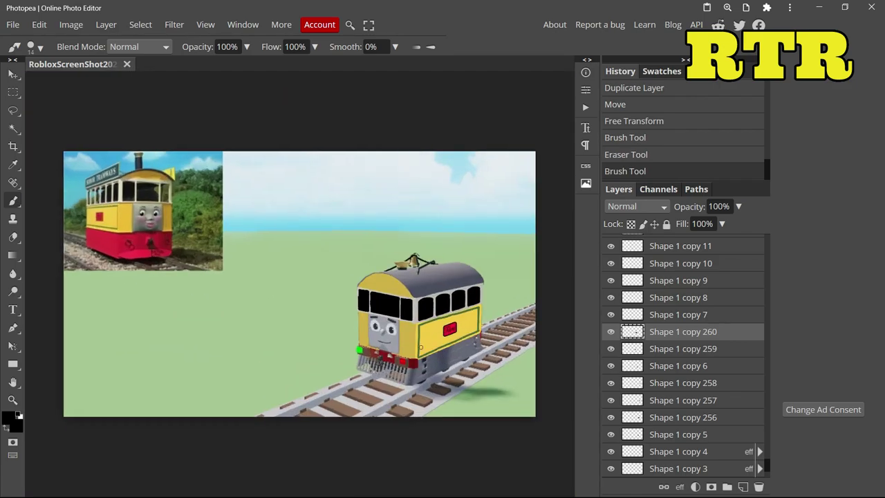
On Shape 1 copy 8, begin painting the lower side dark red and move that layer directly above the Background.
scroll(418, 345, "up", 1)
left_click(683, 315)
left_click(8, 418)
left_click(28, 179)
left_click(333, 293)
scroll(514, 333, "up", 4)
left_click_drag(494, 320, 493, 392)
scroll(653, 285, "down", 1)
mouse_move(654, 243)
left_mouse_down()
mouse_move(678, 431)
mouse_move(664, 460)
left_mouse_up()
Fill the tram's lower side with dark red, from the yellow panel's edge down to the rails.
mouse_move(148, 454)
left_mouse_down()
mouse_move(492, 304)
mouse_move(415, 437)
mouse_move(432, 379)
mouse_move(311, 398)
mouse_move(387, 425)
left_mouse_up()
scroll(121, 246, "down", 3)
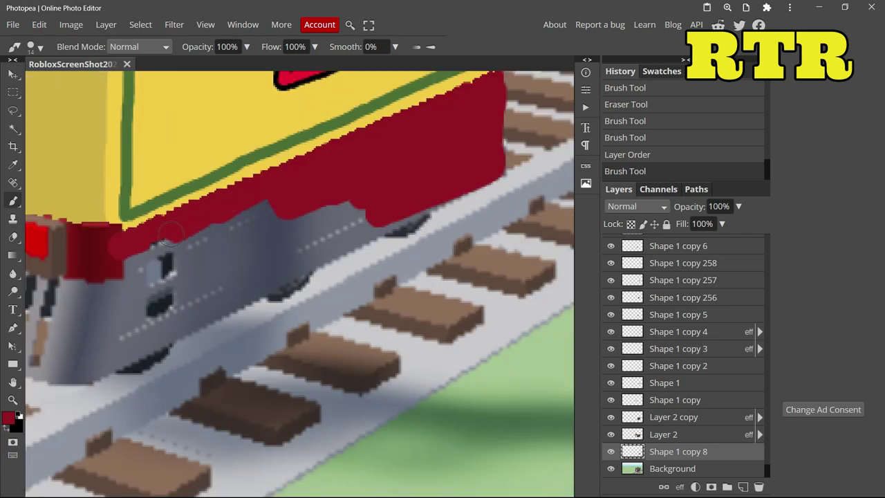
mouse_move(170, 236)
left_mouse_down()
mouse_move(368, 198)
mouse_move(255, 258)
mouse_move(246, 211)
mouse_move(176, 243)
mouse_move(114, 285)
mouse_move(154, 323)
mouse_move(97, 366)
mouse_move(309, 247)
left_mouse_up()
left_click_drag(384, 214, 114, 360)
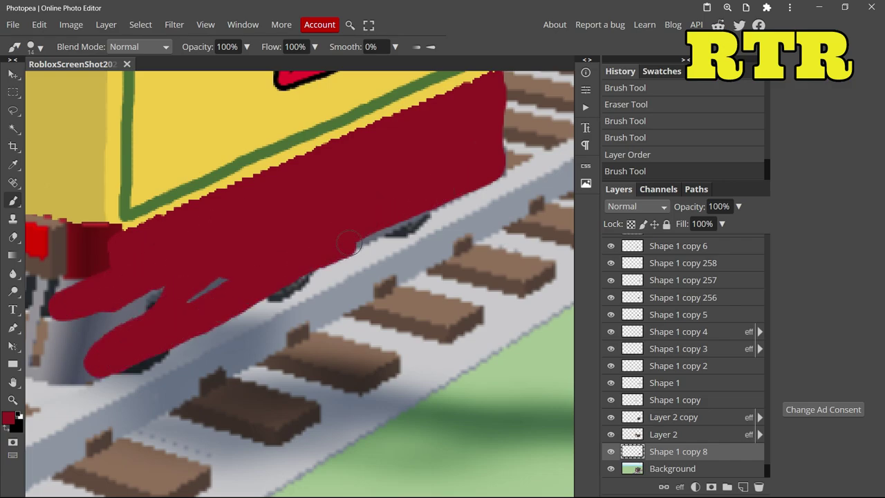
left_click_drag(115, 312, 116, 312)
Paint the whole lower front dark red over the cowcatcher and buffer beam, joining it to the side skirt.
scroll(116, 311, "down", 8)
scroll(365, 318, "up", 8)
mouse_move(521, 325)
left_mouse_down()
mouse_move(474, 324)
mouse_move(259, 271)
mouse_move(473, 341)
mouse_move(533, 390)
mouse_move(479, 406)
mouse_move(203, 322)
mouse_move(199, 250)
mouse_move(528, 307)
mouse_move(552, 281)
mouse_move(425, 268)
mouse_move(556, 352)
mouse_move(408, 379)
left_mouse_up()
mouse_move(201, 225)
left_mouse_down()
mouse_move(232, 282)
mouse_move(233, 305)
mouse_move(253, 289)
mouse_move(208, 309)
mouse_move(418, 372)
mouse_move(382, 338)
mouse_move(340, 333)
mouse_move(227, 222)
mouse_move(229, 212)
mouse_move(317, 238)
left_mouse_up()
mouse_move(499, 285)
left_mouse_down()
mouse_move(479, 260)
mouse_move(257, 192)
mouse_move(429, 222)
left_mouse_up()
Erase the red overspill around the face's lower edge and along the skirt's outer front edge.
left_click(12, 236)
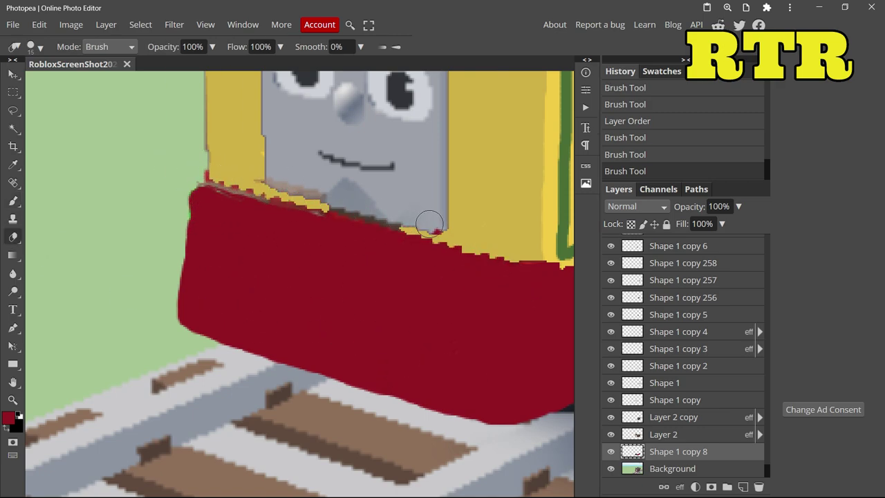
left_click_drag(233, 178, 220, 175)
scroll(207, 163, "down", 1)
mouse_move(193, 115)
left_mouse_down()
mouse_move(197, 231)
mouse_move(170, 200)
left_mouse_up()
scroll(170, 200, "down", 3)
scroll(186, 232, "up", 2)
left_click_drag(406, 341, 156, 259)
Pick a slightly different dark red and touch up the skirt with the brush.
left_click(13, 201)
left_click(9, 418)
left_click(334, 293)
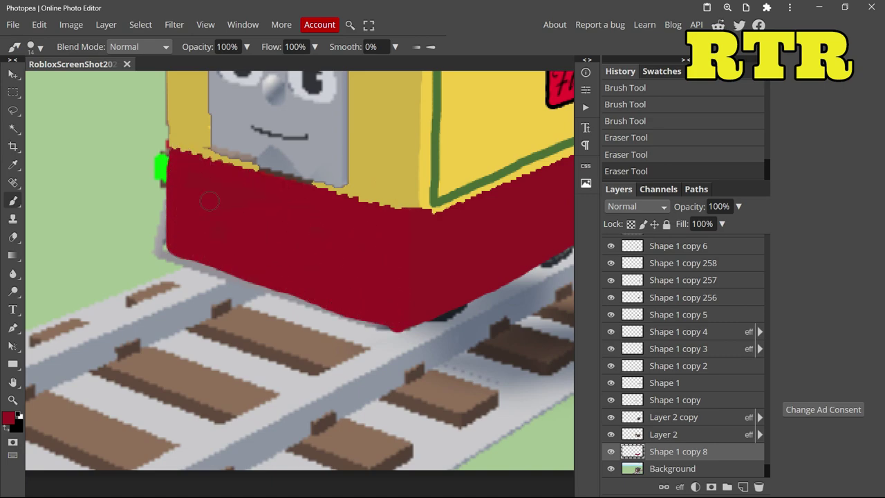
Try to copy the front coupling from the Background with the Magic Wand and place the pasted Layer 6 above the red skirt.
left_click(611, 451)
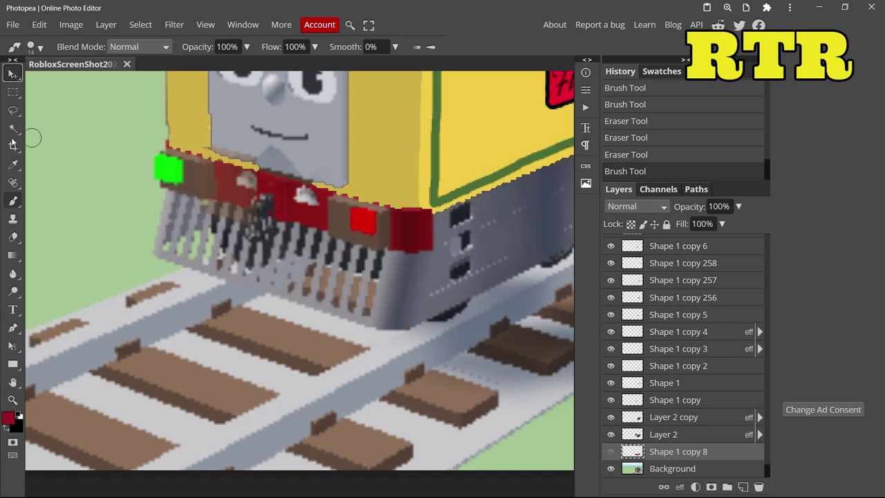
left_click(13, 129)
scroll(260, 214, "up", 4)
left_click(278, 148)
left_click(664, 469)
key("ctrl+d")
left_click(266, 127)
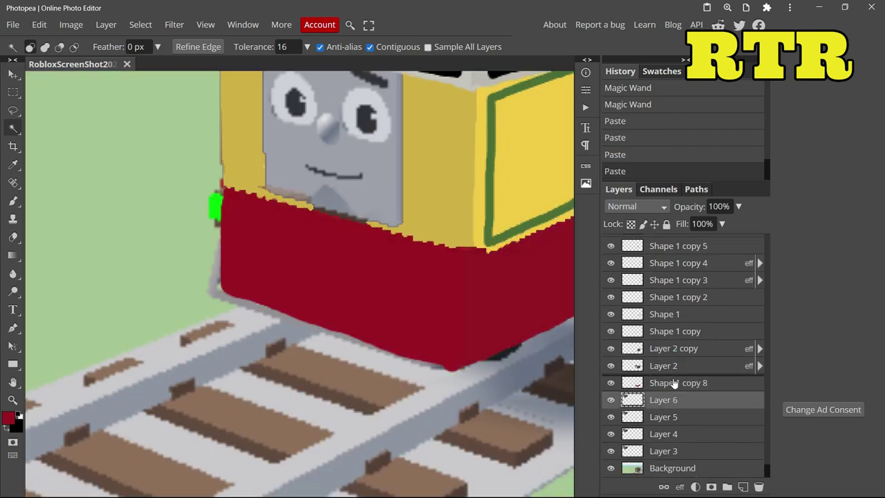
left_click_drag(675, 384, 674, 381)
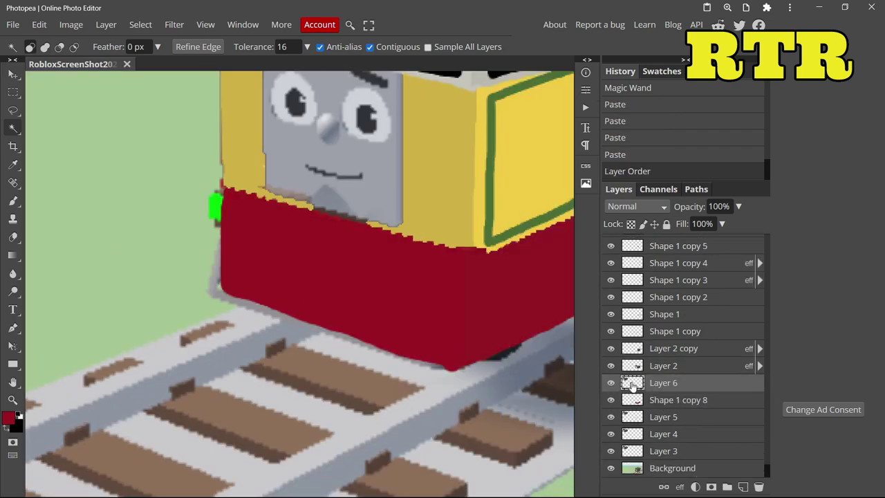
Select the pasted layers 3 to 6 and delete them.
left_click(661, 455, "ctrl")
left_click(658, 435, "ctrl")
left_click(655, 419, "ctrl")
right_click(651, 419)
left_click(670, 150)
Paste the coupling from the Background again, place Layer 6 above Shape 1 copy 8 and erase the surplus around the hook.
left_click(676, 464)
key("ctrl+v")
key("ctrl+z")
key("ctrl+z")
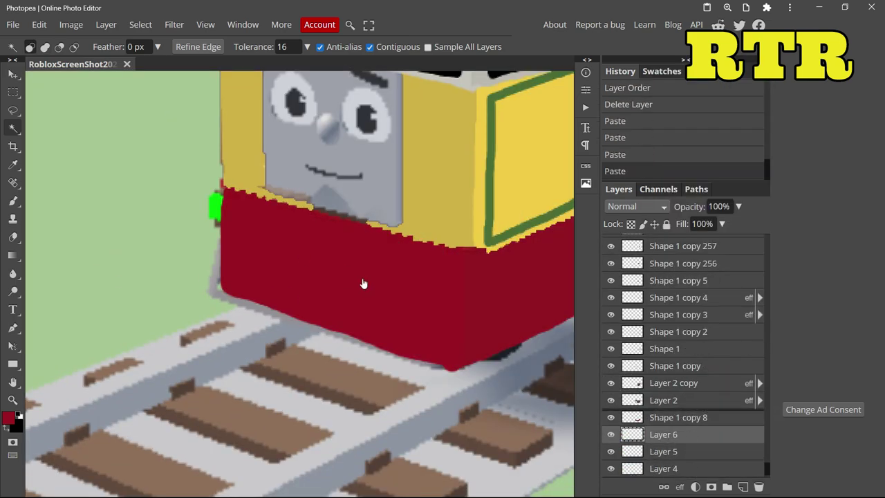
key("e")
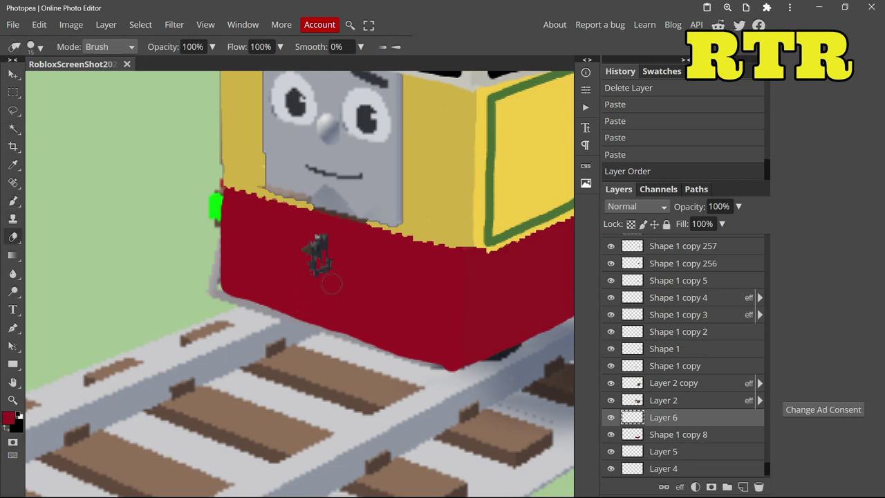
key("b")
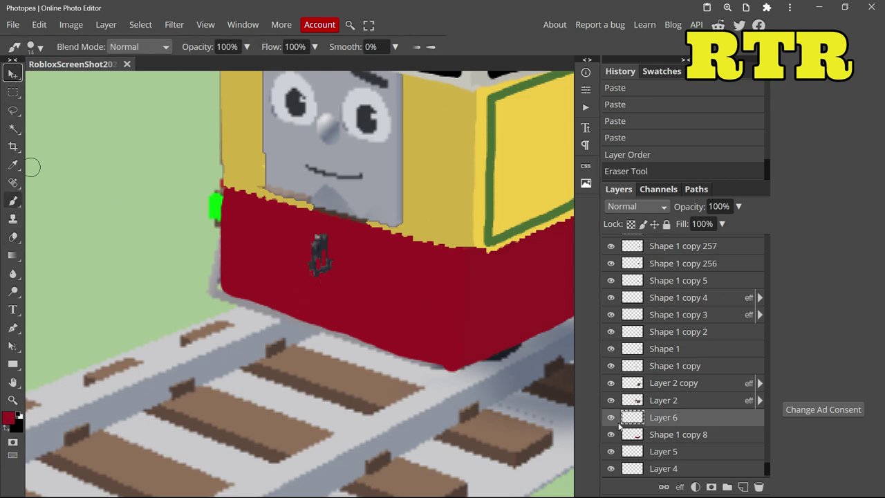
Hide the red skirt and select both brown front blocks with their green and red lamps on the Background.
key("v")
scroll(681, 387, "down", 1)
left_click(611, 400)
left_click(671, 468)
key("w")
left_click(251, 225)
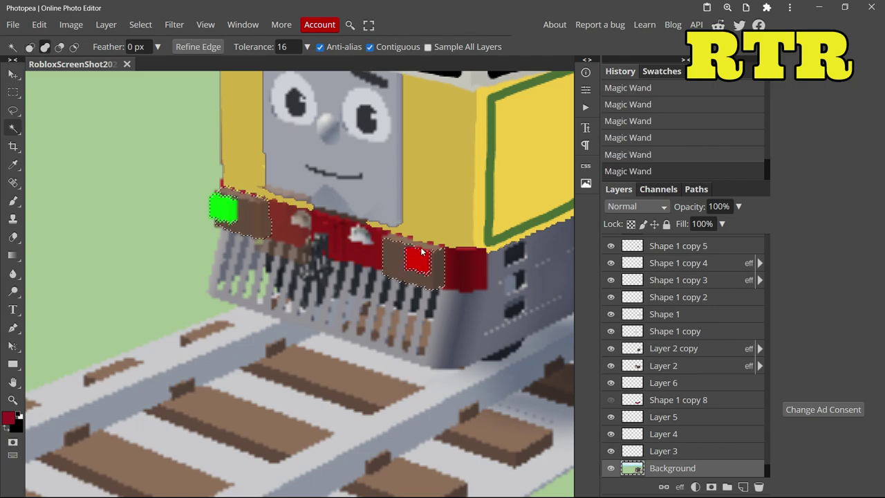
key("m")
left_click_drag(251, 231, 216, 191)
left_click_drag(438, 280, 397, 242)
Paste the selected lamp blocks as new layers, move Layer 9 directly above Shape 1 copy 8 and show the skirt.
key("ctrl+c")
key("ctrl+v")
key("ctrl+v")
key("ctrl+v")
scroll(637, 423, "down", 1)
left_click_drag(644, 419, 688, 341)
left_click(610, 367)
Set the brush to near-black (#272525) with a size of 3 px.
key("b")
left_click(9, 418)
left_click(127, 275)
left_click(333, 293)
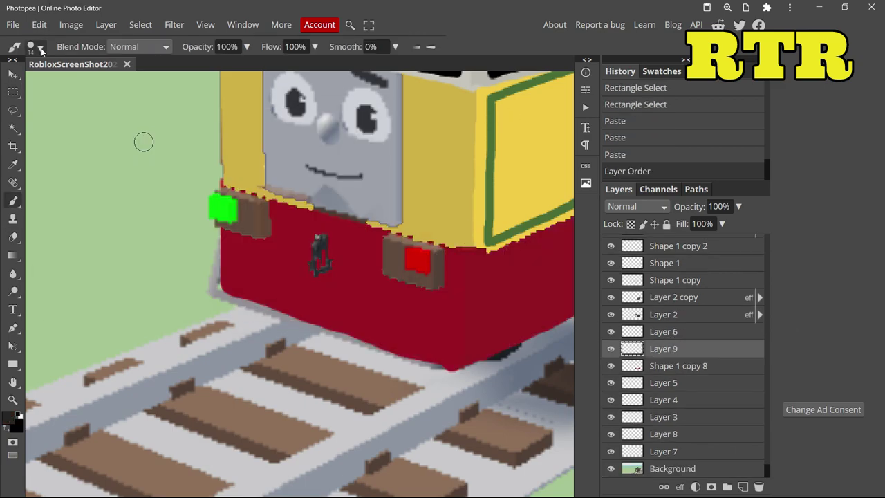
left_click(39, 48)
left_click_drag(109, 83, 97, 82)
left_click_drag(241, 261, 250, 269)
left_click(611, 366)
key("ctrl+z")
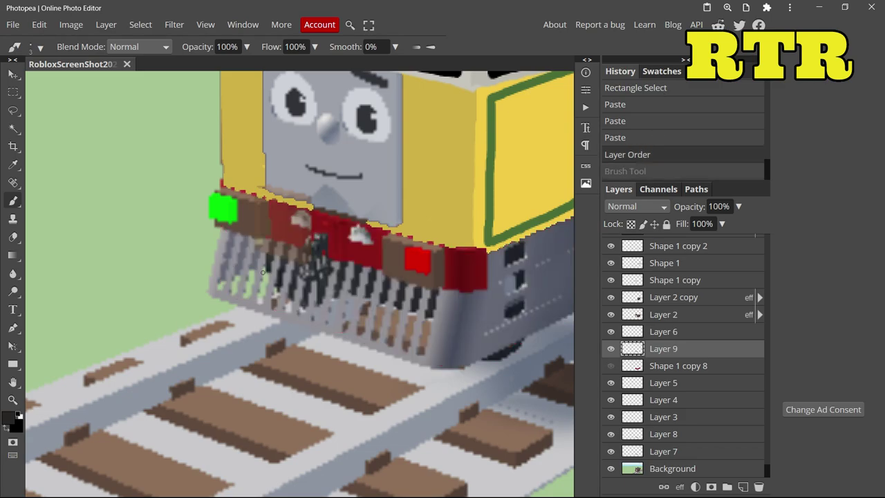
Try a small near-black ring near the front skirt's lower outer corner on Layer 9, then sample the skirt's red.
scroll(283, 258, "up", 2)
left_click(612, 367)
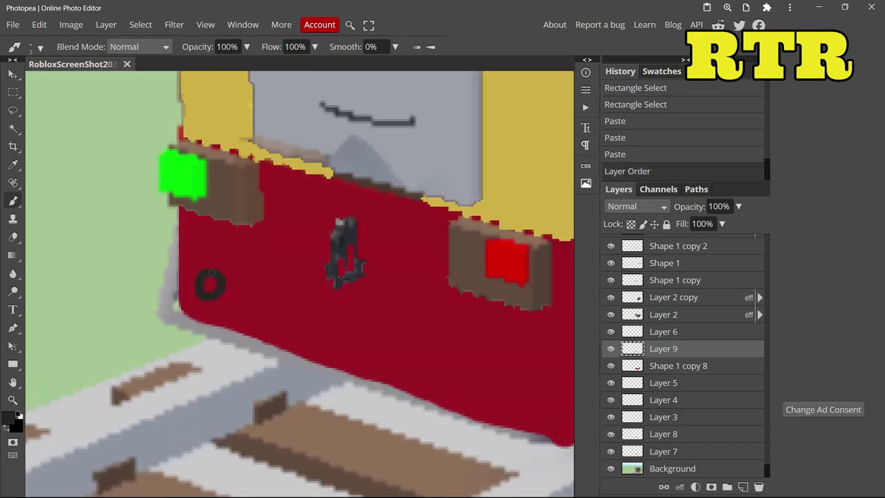
left_click_drag(213, 272, 211, 273)
scroll(277, 276, "down", 1)
left_click(611, 350)
left_click(634, 157)
left_click(628, 172)
left_click(9, 418)
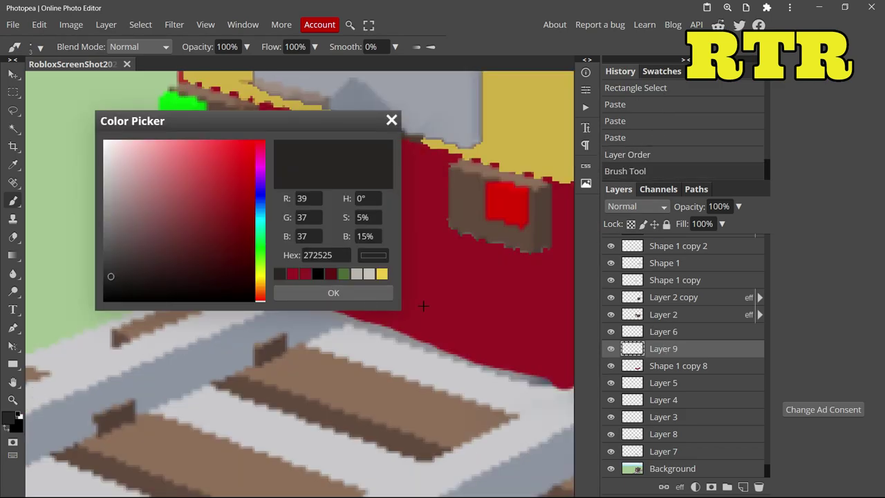
left_click(436, 309)
left_click(333, 293)
On Shape 1 copy 42, paint a darker near-black ring with a small loop on top near the skirt's outer corner.
scroll(653, 389, "up", 10)
left_click(668, 300)
left_click(9, 417)
left_click(114, 289)
left_click(333, 292)
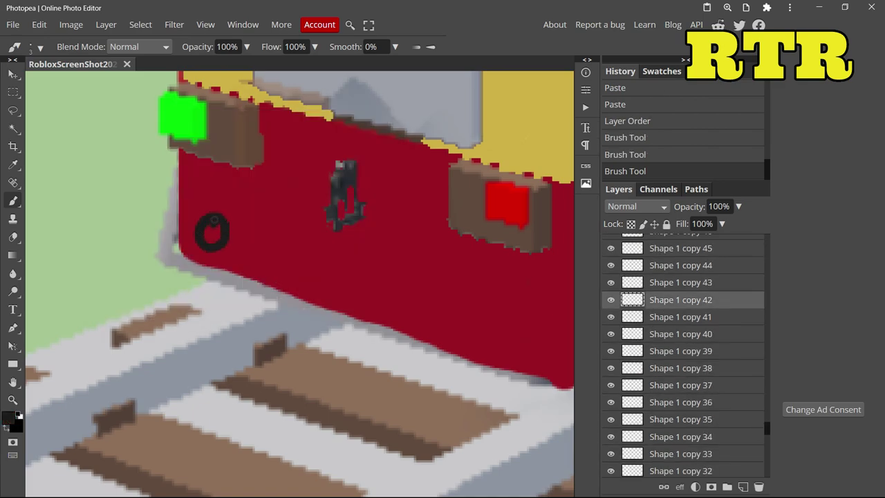
key("ctrl+z")
left_click(214, 213)
Duplicate the ring, moving the copy beneath the red lamp block and the original up beneath the green lamp block.
right_click(678, 301)
left_click(604, 184)
left_click(12, 74)
left_click_drag(224, 239, 523, 339)
scroll(486, 396, "down", 3)
scroll(413, 346, "down", 4)
scroll(406, 364, "up", 8)
left_click_drag(397, 461, 380, 405)
key("ctrl+z")
left_click_drag(93, 355, 91, 314)
scroll(385, 340, "down", 8)
scroll(389, 369, "up", 8)
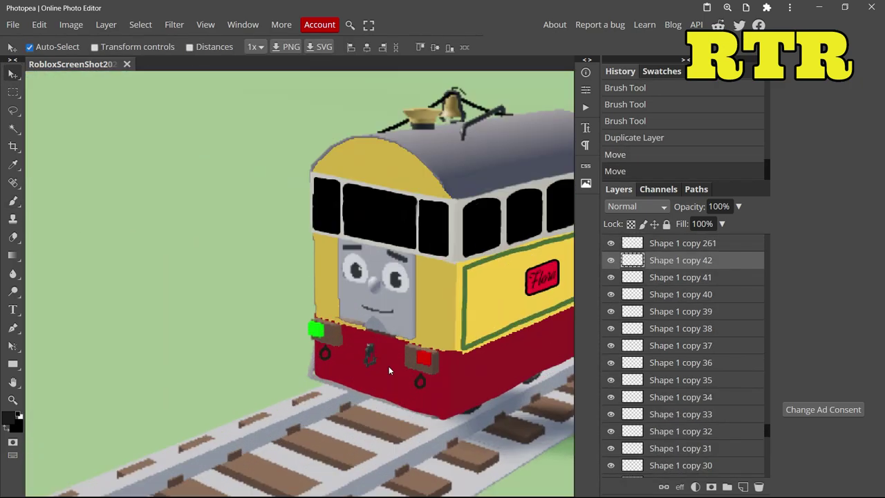
On Shape 1 copy 261, paint a brighter red rounded panel along the front skirt's lower edge, filling it with a 15 px brush.
scroll(680, 288, "up", 1)
left_click(680, 300)
left_click(9, 417)
left_click(235, 192)
left_click(333, 291)
key("b")
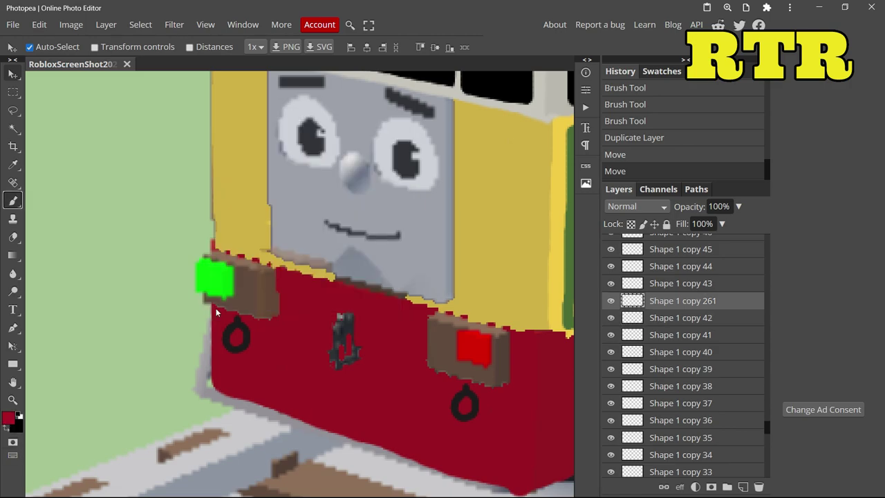
scroll(228, 332, "down", 1)
left_click_drag(383, 353, 384, 352)
key("ctrl+z")
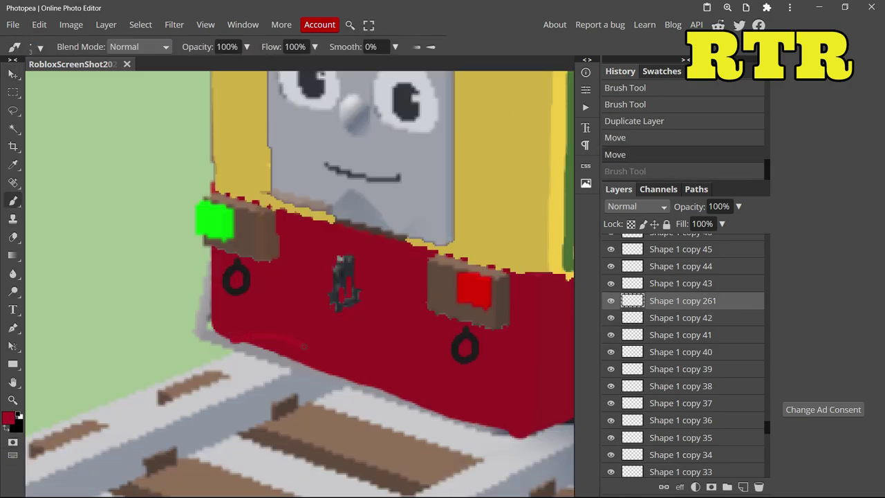
left_click_drag(252, 371, 413, 401)
left_click(40, 48)
left_click(120, 81)
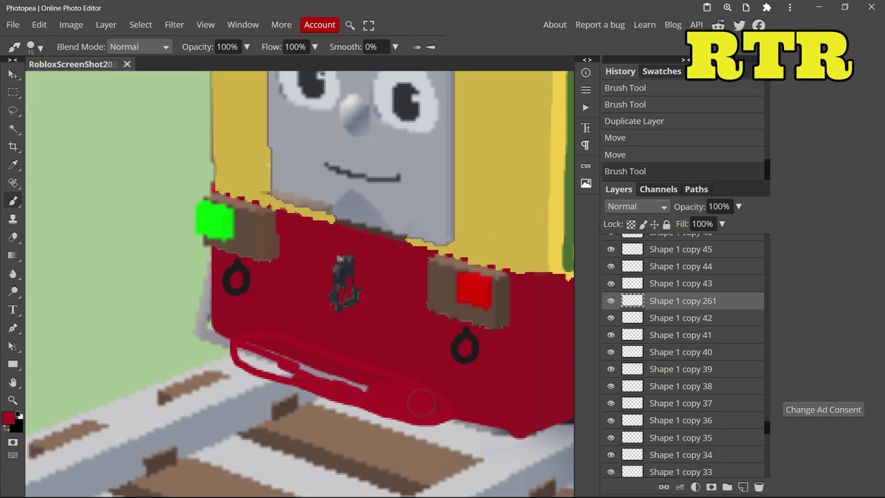
Move the brighter red panel slightly sideways along the skirt's lower edge.
left_click(13, 73)
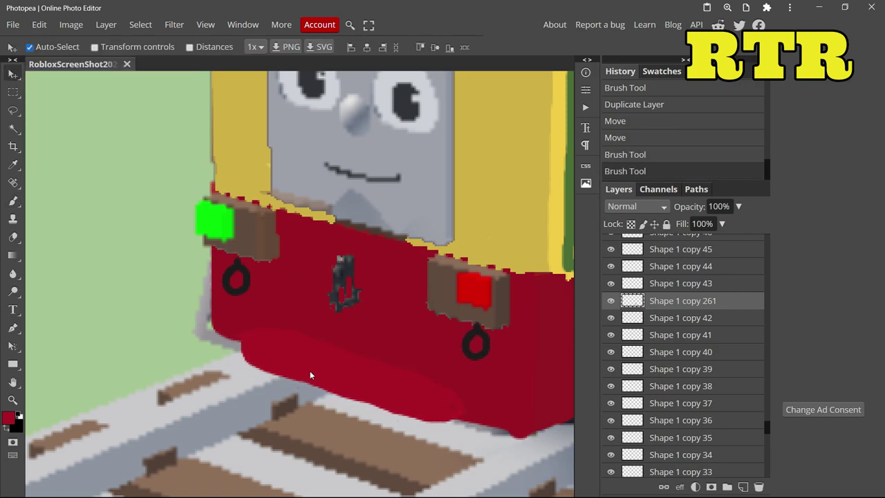
left_click_drag(264, 125, 271, 138)
scroll(404, 339, "down", 7)
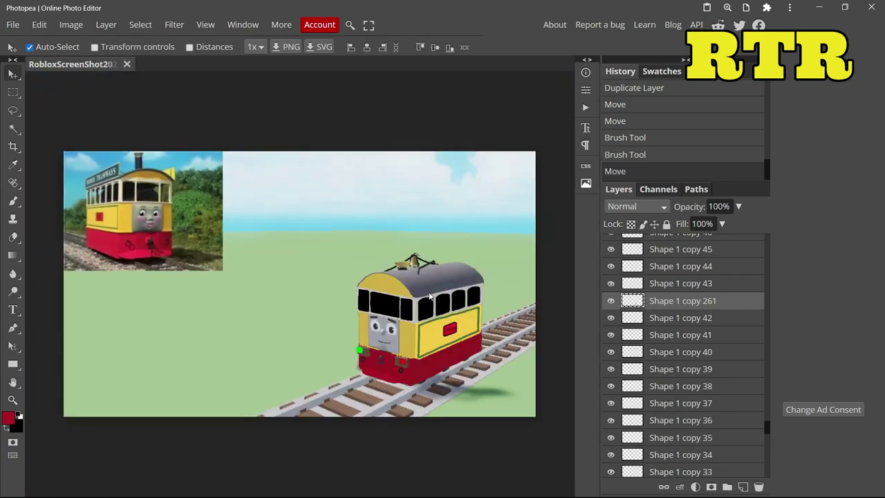
Try painting a dark chimney block over the brass hat on the roof on Shape 1 copy 43, then erase it.
scroll(430, 277, "up", 6)
left_click_drag(430, 257, 469, 322)
left_click(302, 336)
left_click(8, 418)
left_click(299, 336)
left_click(293, 295)
left_click(14, 200)
mouse_move(285, 326)
left_mouse_down()
mouse_move(290, 286)
mouse_move(285, 322)
mouse_move(319, 244)
mouse_move(315, 341)
mouse_move(303, 304)
left_mouse_up()
left_click(624, 156)
key("e")
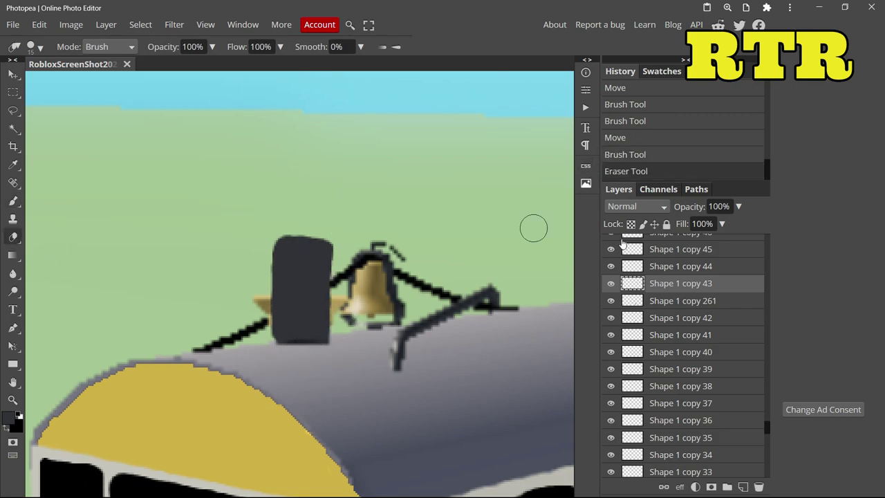
left_click_drag(304, 253, 317, 300)
Try copying part of the roof hat's dark base into new layers for transforming, then delete layers 10 to 13.
left_click(14, 92)
left_click_drag(277, 342, 331, 328)
key("ctrl+c")
key("ctrl+v")
key("ctrl+v")
key("ctrl+v")
key("ctrl+v")
left_click(39, 24)
left_click(89, 312)
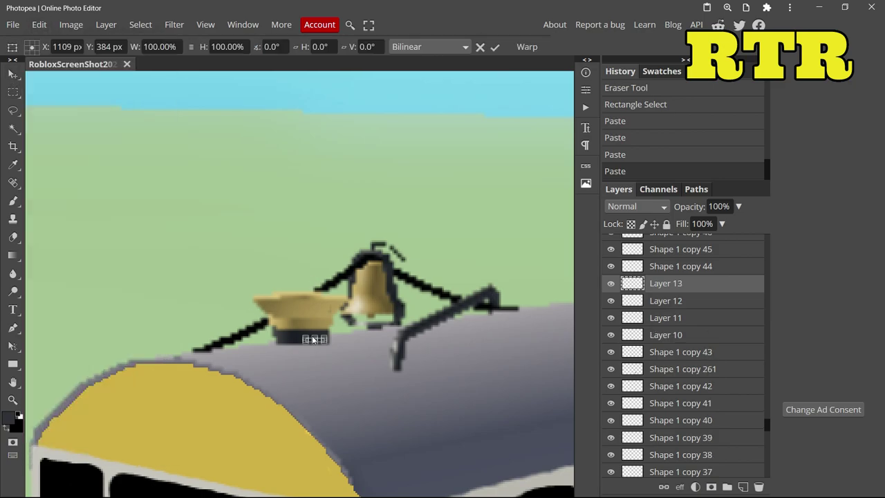
left_click(656, 336, "shift")
right_click(657, 336)
left_click(569, 221)
Select a thin strip of the roof hat's dark base, copy it and paste it as several new layers.
left_click(14, 92)
scroll(339, 340, "down", 3)
scroll(318, 328, "up", 8)
left_click_drag(282, 322, 429, 359)
key("ctrl+c")
key("ctrl+v")
key("ctrl+v")
key("ctrl+v")
key("ctrl+v")
key("ctrl+v")
Try stretching the pasted dark strip upward on Layer 14 as a chimney, then delete layers 10 to 14.
left_click(39, 25)
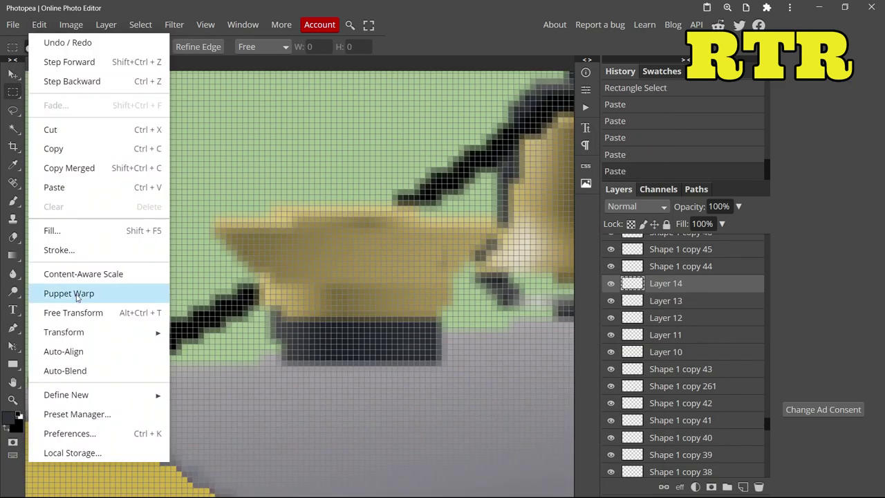
left_click(90, 312)
scroll(330, 258, "down", 3)
left_click_drag(363, 300, 363, 169)
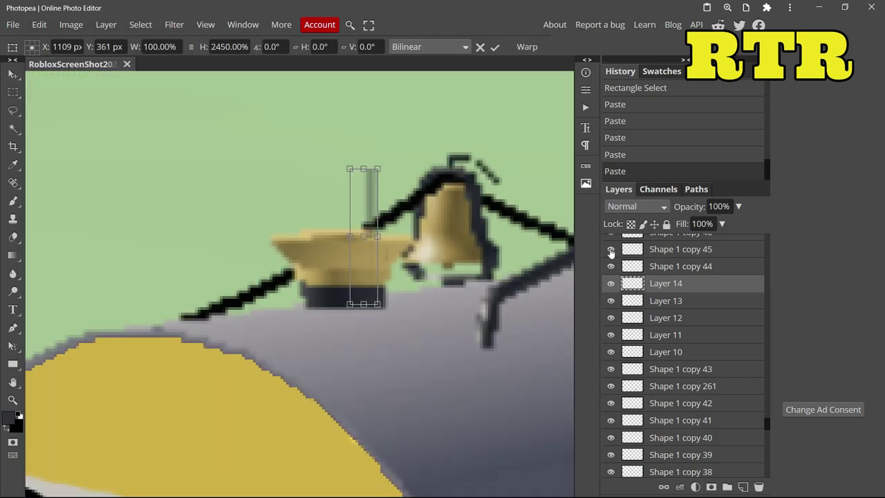
left_click(668, 355, "shift")
right_click(667, 325)
left_click(574, 222)
Try a new selection of the hat's dark base, pasted four times and stretched upward, then delete layers 10 to 13.
mouse_move(304, 285)
left_mouse_down()
mouse_move(344, 305)
mouse_move(383, 309)
mouse_move(303, 301)
left_mouse_up()
key("ctrl+c")
key("ctrl+v")
key("ctrl+v")
key("ctrl+v")
key("ctrl+v")
right_click(674, 285)
left_click(38, 24)
left_click(85, 313)
left_click_drag(340, 298, 341, 174)
right_click(675, 348)
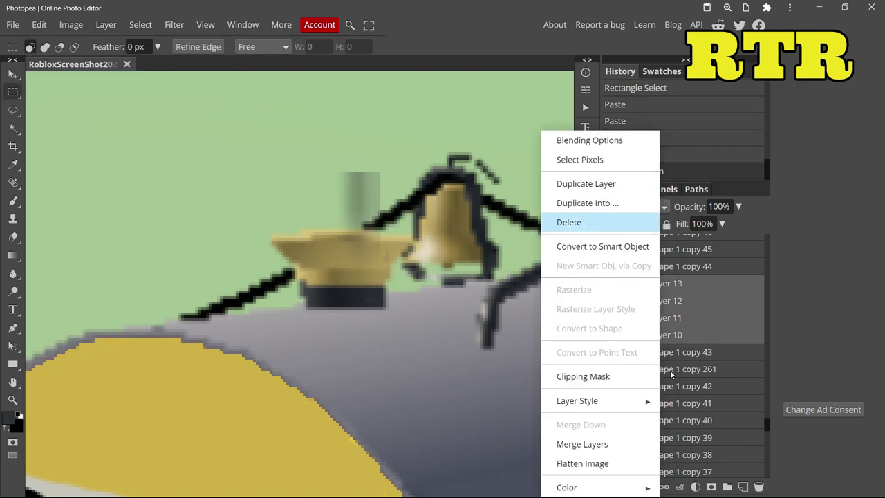
left_click(559, 223)
Select the full width of the roof hat's dark base, copy it and paste it as three new layers.
left_click_drag(304, 281, 384, 307)
key("ctrl+c")
key("ctrl+v")
key("ctrl+v")
key("ctrl+v")
Try free-transforming the pasted base copies, then delete layers 10 to 12.
left_click(38, 25)
left_click(89, 310)
left_click(39, 24)
left_click(85, 313)
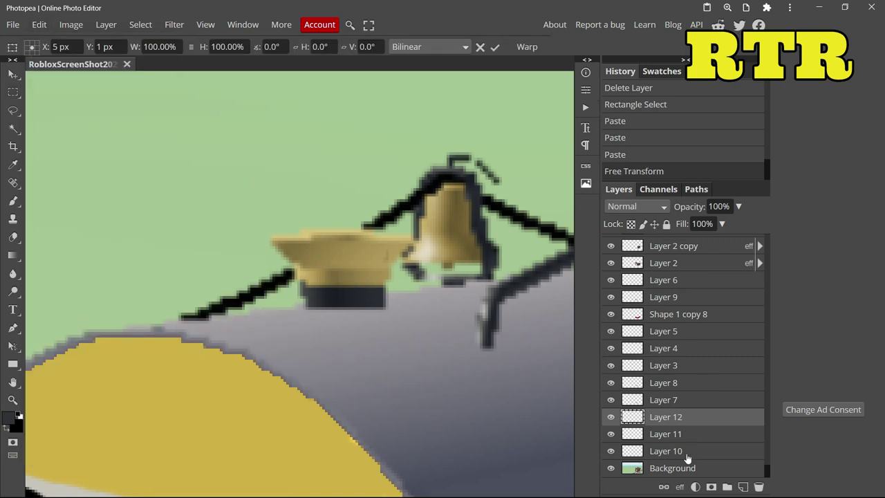
left_click(690, 448, "shift")
right_click(672, 435)
left_click(661, 157)
Paste the copied dark base again and stretch it upward to 633.33% height to form the chimney.
key("ctrl+v")
left_click(39, 24)
left_click(89, 310)
left_click_drag(317, 284, 318, 179)
scroll(508, 282, "down", 10)
scroll(401, 258, "up", 8)
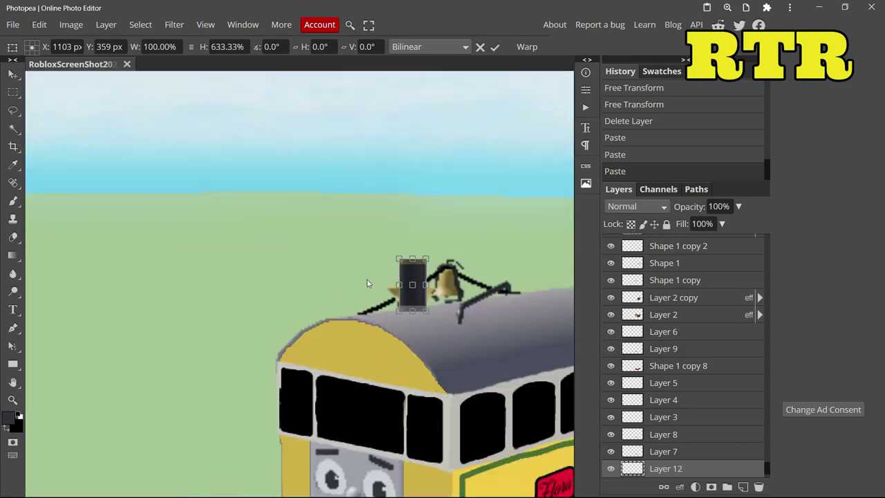
Set the paint colour to a dark olive brown and brush a flared rim onto the chimney's top.
left_click(9, 417)
left_click(460, 303)
left_click(333, 293)
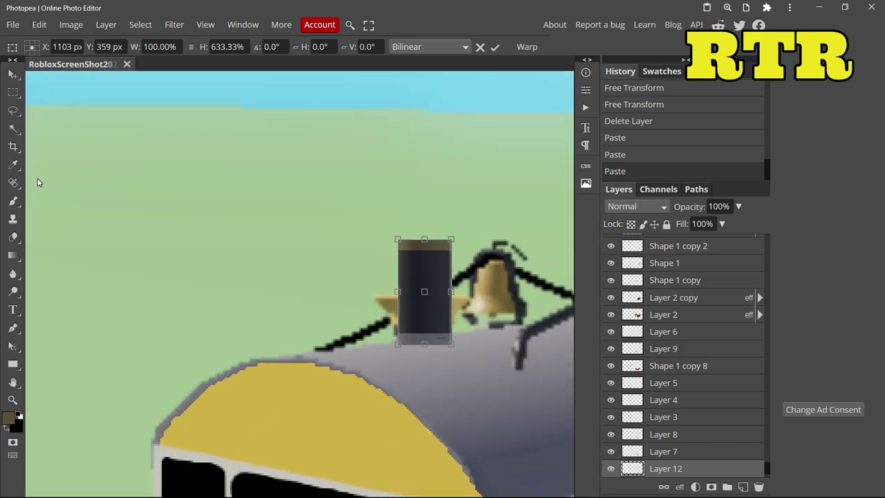
left_click(13, 201)
left_click(30, 46)
left_click_drag(117, 86, 105, 82)
left_click(401, 238)
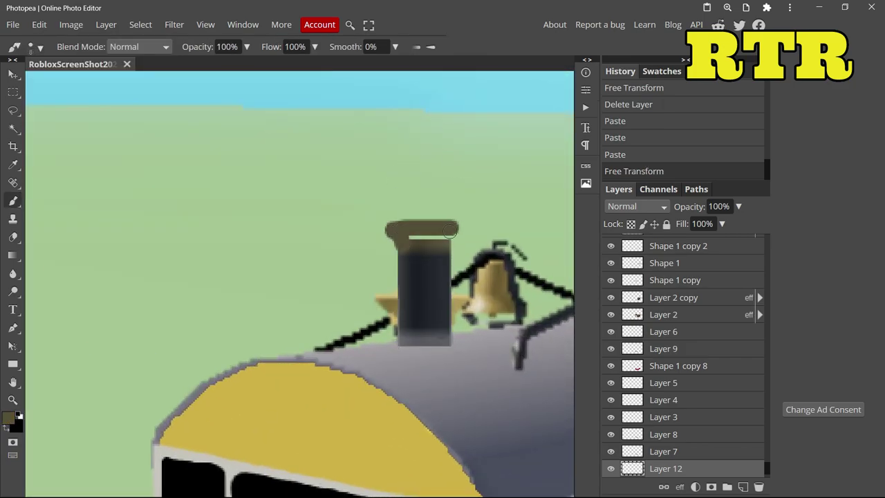
left_click_drag(425, 244, 438, 245)
Sample the roof's grey, paint over the chimney's foot and blur it into the roof.
left_click(8, 417)
left_click(424, 340)
left_click(333, 293)
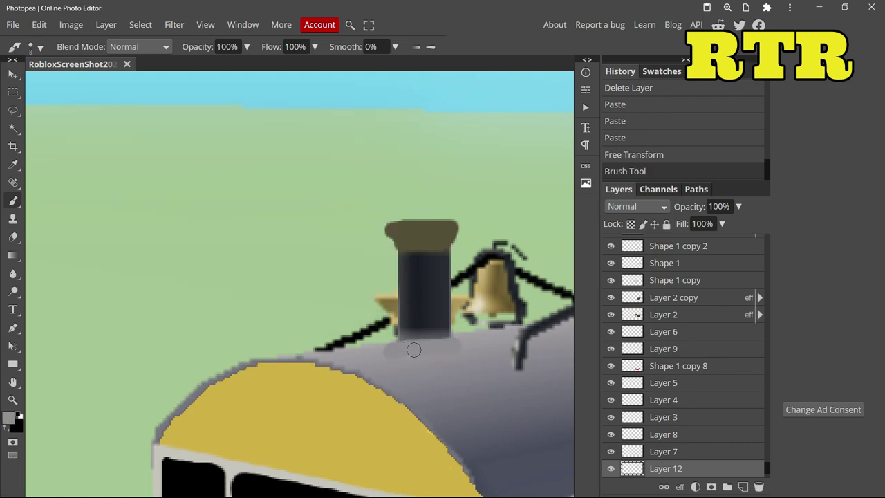
left_click(12, 273)
left_click_drag(393, 353, 499, 343)
scroll(304, 302, "down", 2)
scroll(304, 302, "up", 1)
On Shape 1 copy 22, sample the background green and paint over the leftover hat brim beside the chimney.
left_click(9, 418)
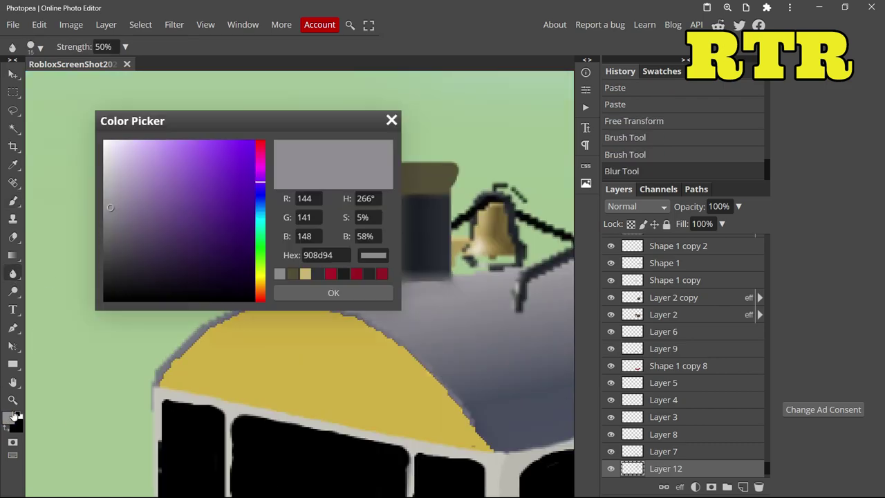
scroll(681, 296, "up", 7)
left_click(682, 296)
scroll(416, 265, "up", 3)
left_click(415, 270)
left_click(333, 293)
left_click(13, 201)
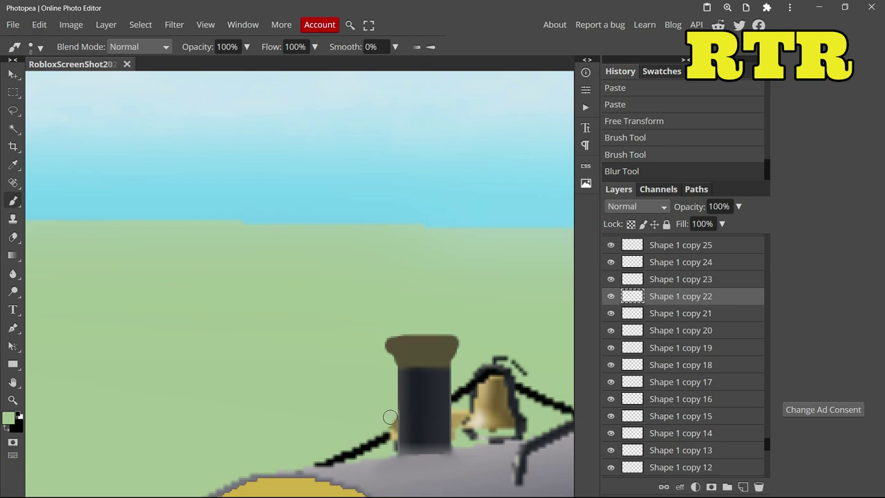
left_click(628, 157)
left_click_drag(460, 426, 457, 411)
left_click(641, 154)
Sample the wire's dark colour and repaint the wire where it meets the chimney with a 3 px brush.
left_click(9, 418)
left_click(380, 440)
left_click(333, 293)
left_click(40, 47)
left_click(105, 82)
left_click(383, 438)
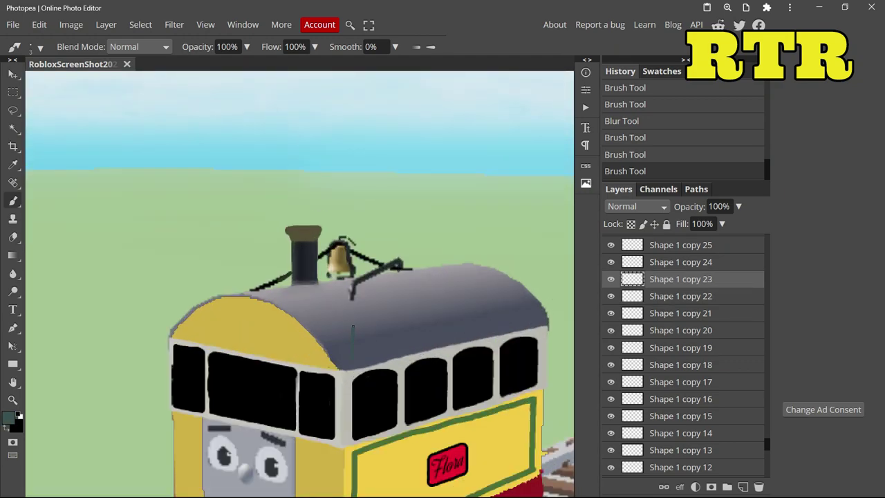
Outline a dark teal sign board along the roof's side on Shape 1 copy 23 with a 6 px brush.
left_click(40, 48)
left_click(109, 81)
left_click_drag(353, 327, 357, 341)
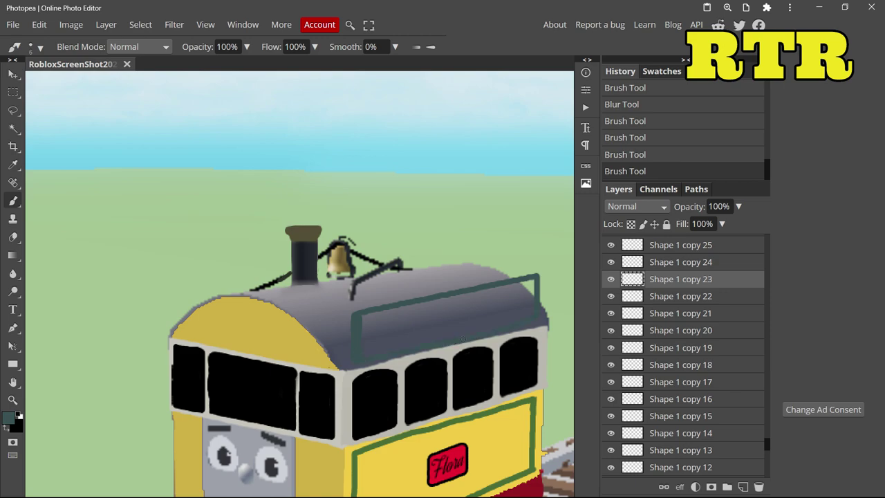
Fill the inside of the sign board's outline with teal, enlarging the brush to 25 px.
left_click_drag(443, 316, 487, 300)
left_click(40, 48)
left_click(123, 81)
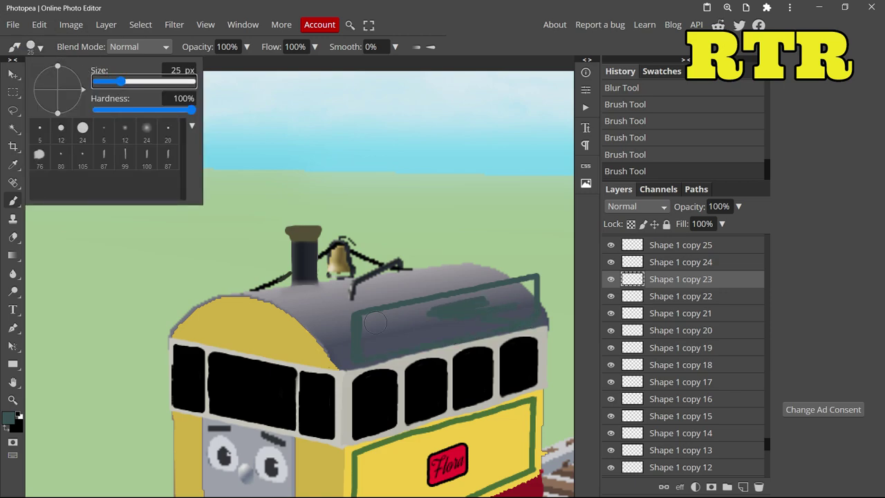
left_click_drag(368, 322, 391, 317)
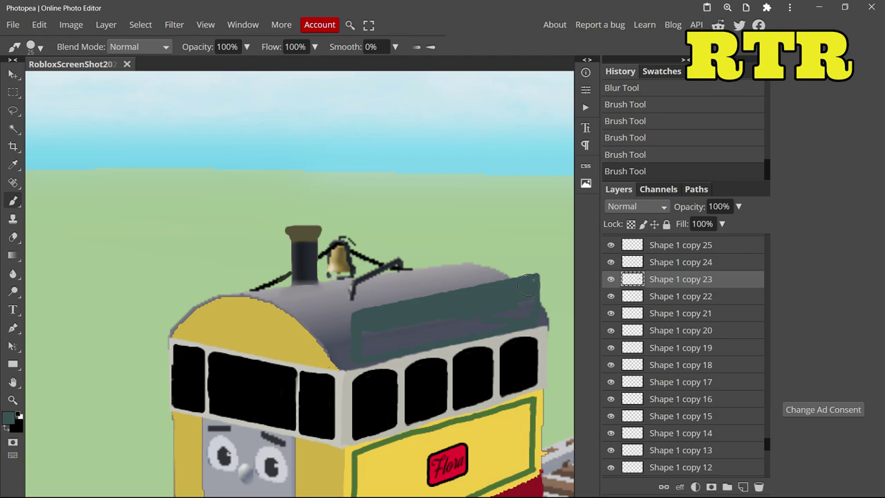
key("ctrl+z")
key("ctrl+shift+z")
Erase the excess teal above the sign board's rear end and compare the board with the reference picture.
key("e")
left_click_drag(507, 272, 567, 260)
scroll(567, 260, "down", 6)
scroll(208, 231, "up", 5)
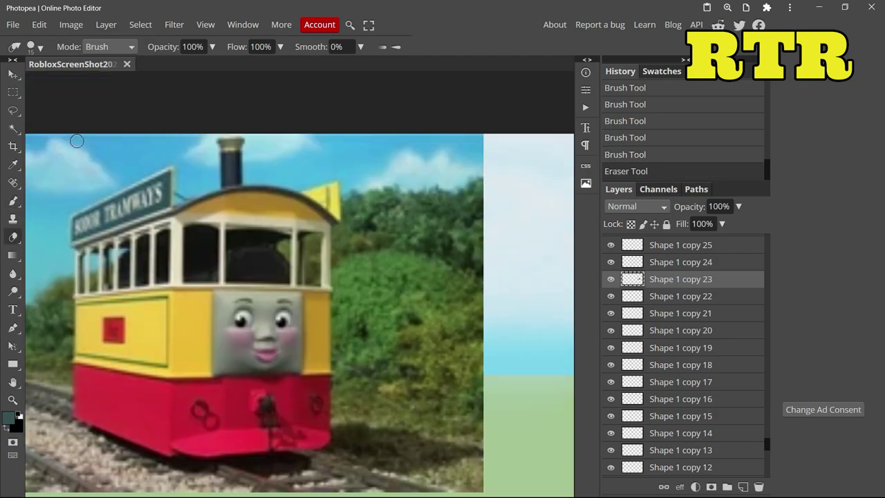
scroll(207, 232, "down", 5)
Trim the sign board's upper edge with the eraser, undoing and redoing strokes to compare the results.
scroll(415, 266, "up", 7)
left_click_drag(379, 238, 556, 205)
key("ctrl+z")
left_click_drag(281, 251, 563, 210)
key("ctrl+z")
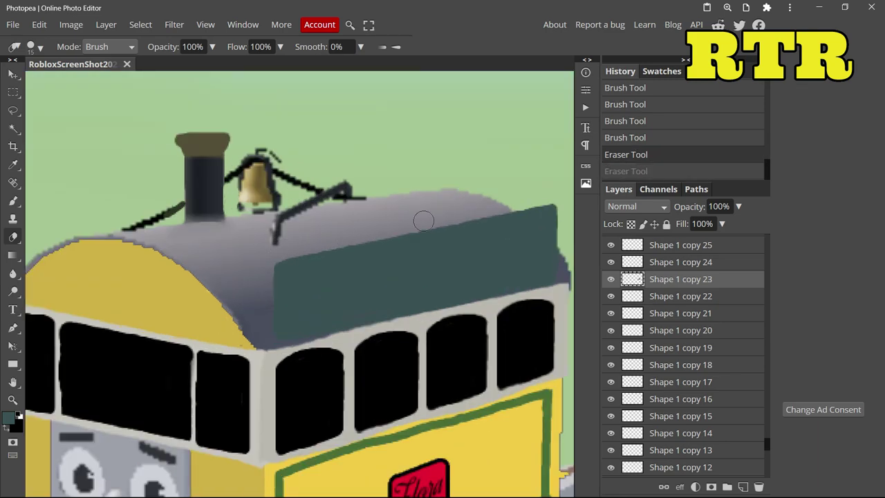
key("ctrl+shift+z")
key("ctrl+z")
key("ctrl+shift+z")
key("ctrl+z")
key("ctrl+shift+z")
left_click_drag(251, 264, 454, 226)
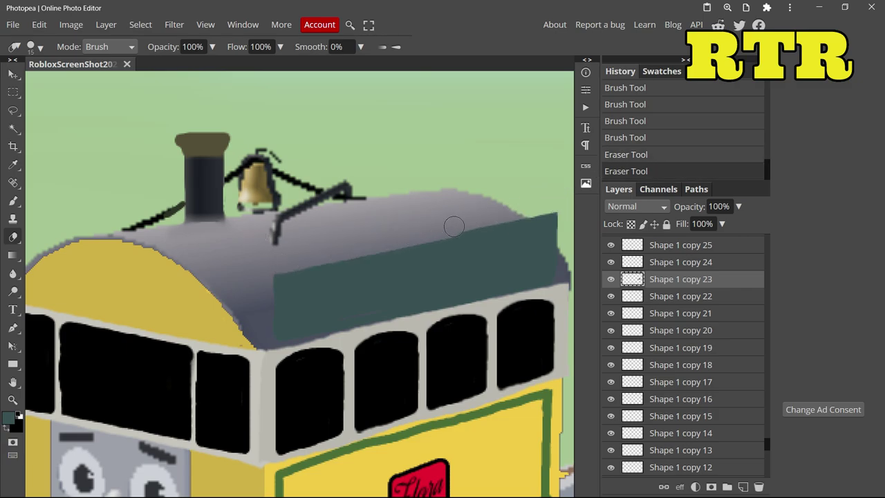
key("ctrl+z")
scroll(372, 227, "down", 1)
On Shape 1 copy 22, draw a short dark grey line at the sign board's front edge with a 2 px brush.
left_click(13, 201)
left_click(690, 298)
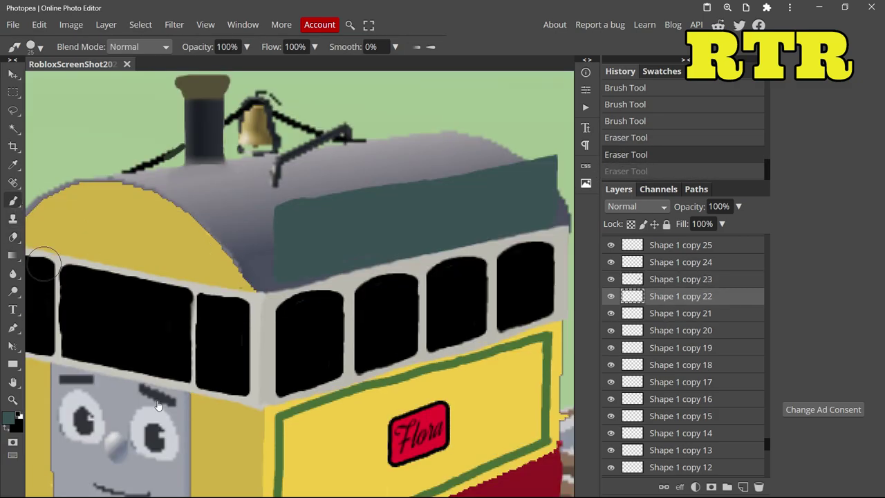
left_click(8, 418)
left_click(110, 269)
left_click(323, 298)
left_click(40, 47)
left_click_drag(113, 84, 104, 84)
left_click_drag(272, 241, 265, 245)
scroll(446, 215, "down", 1)
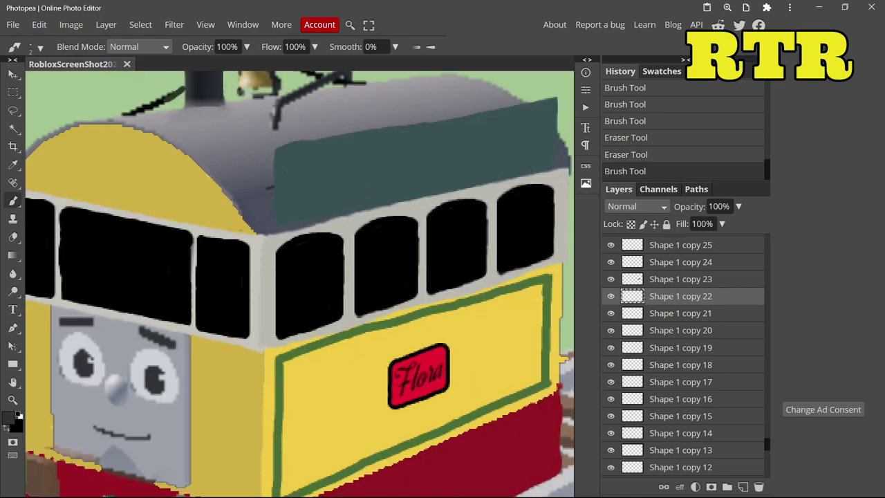
Open the blending options of Shape 1 copy 23, the sign board's layer.
scroll(445, 215, "up", 2)
left_click(11, 73)
right_click(650, 282)
left_click(681, 140)
left_click(113, 280)
scroll(134, 430, "up", 5)
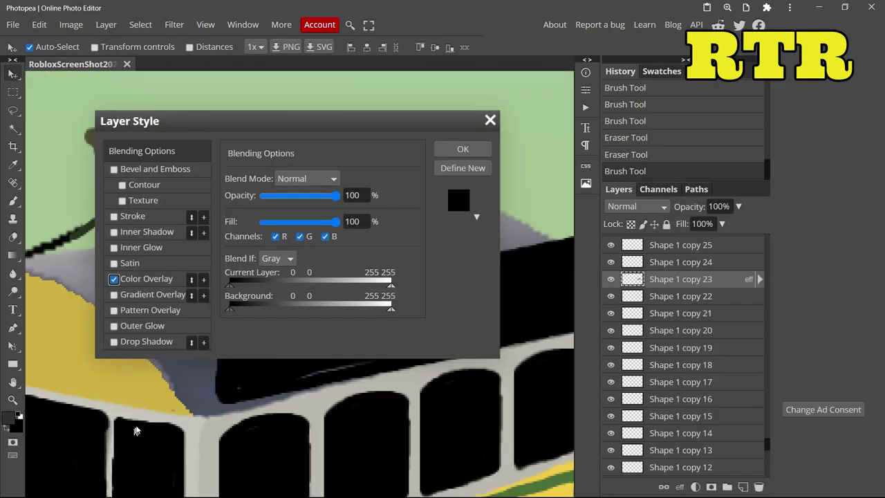
left_click(113, 279)
Add a light grey stroke around the teal sign board.
left_click(114, 216)
left_click(133, 217)
left_click(236, 261)
left_click(109, 178)
left_click(333, 293)
left_click(462, 150)
Brush thin teal lines along the sign board's upper edge and rear corner to straighten its outline.
key("b")
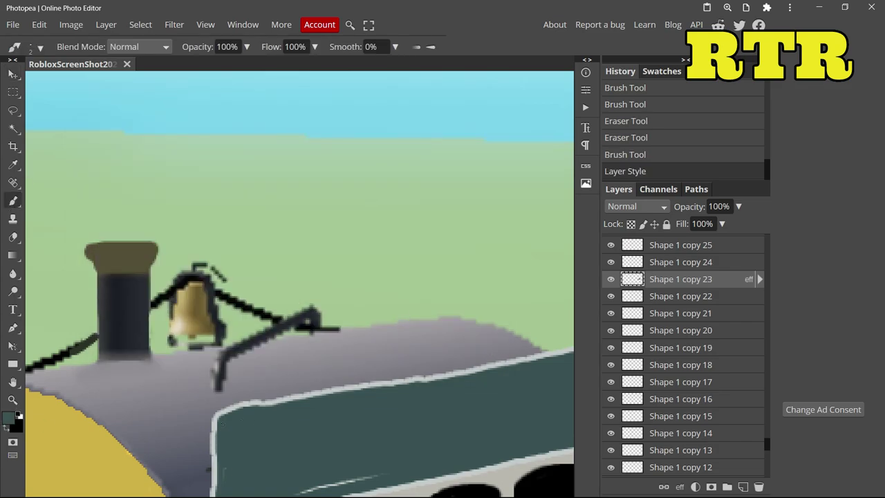
left_click_drag(344, 387, 552, 344)
scroll(547, 339, "down", 5)
scroll(443, 246, "up", 8)
mouse_move(459, 272)
left_mouse_down()
mouse_move(459, 244)
mouse_move(314, 256)
mouse_move(438, 223)
left_mouse_up()
scroll(384, 233, "down", 5)
Try filling the gaps inside the sign board with a 53 px brush, then undo the stroke.
left_click(40, 48)
left_click(139, 82)
left_click(80, 353)
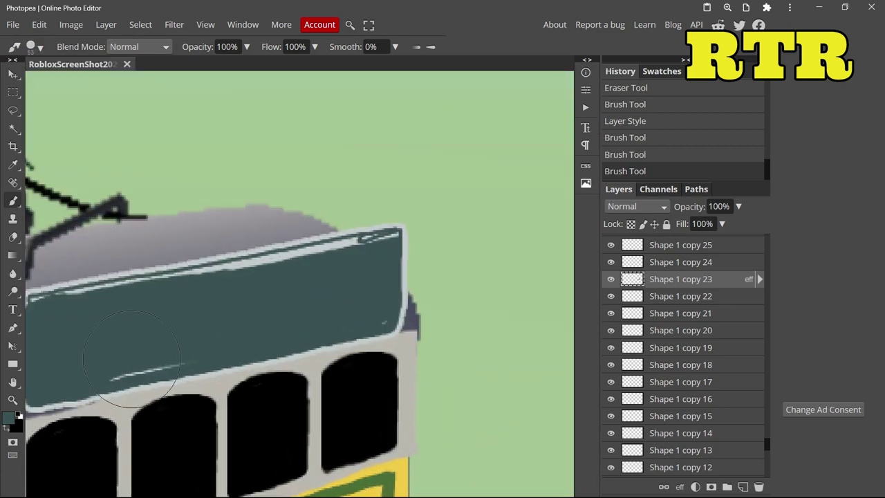
left_click(625, 155)
Paint over the light gaps inside the sign board in teal with a 29 px brush.
left_click(41, 48)
left_click_drag(129, 81, 126, 127)
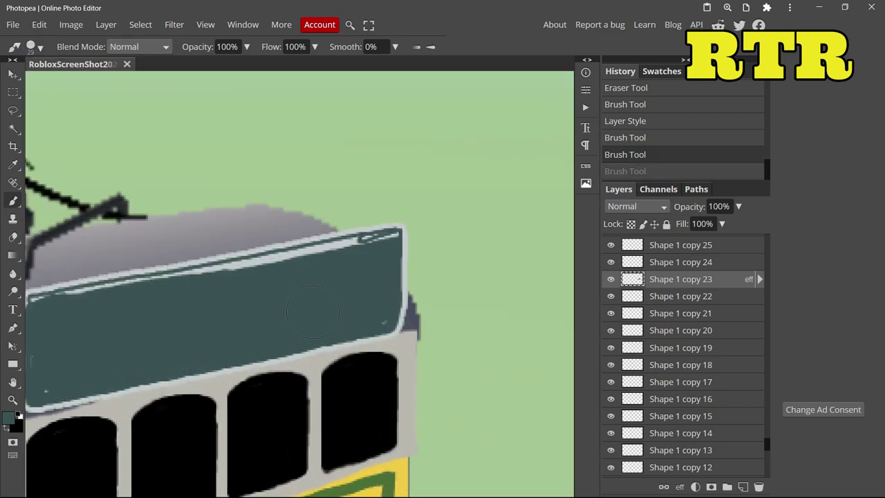
left_click_drag(380, 311, 52, 316)
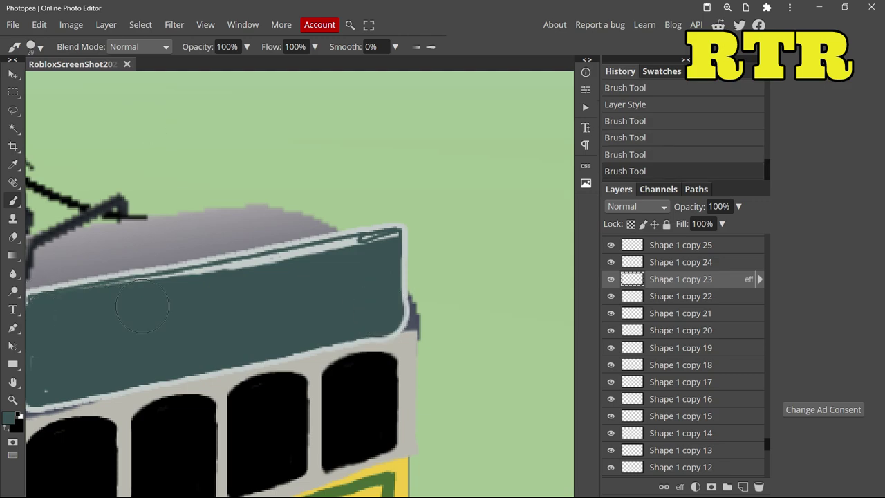
left_click_drag(142, 305, 306, 272)
Erase the excess teal along the sign board's lower edge and rounded rear corner.
scroll(187, 284, "up", 2)
key("e")
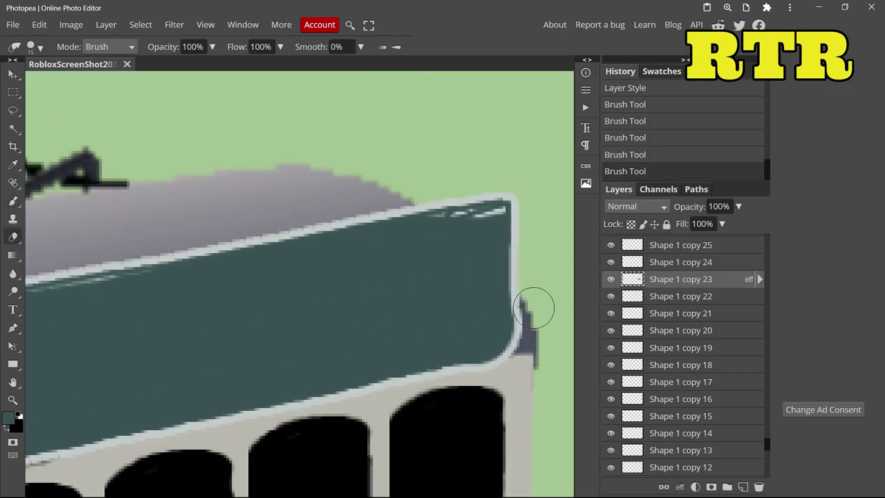
left_click_drag(500, 377, 311, 418)
scroll(159, 464, "down", 3)
scroll(158, 464, "up", 1)
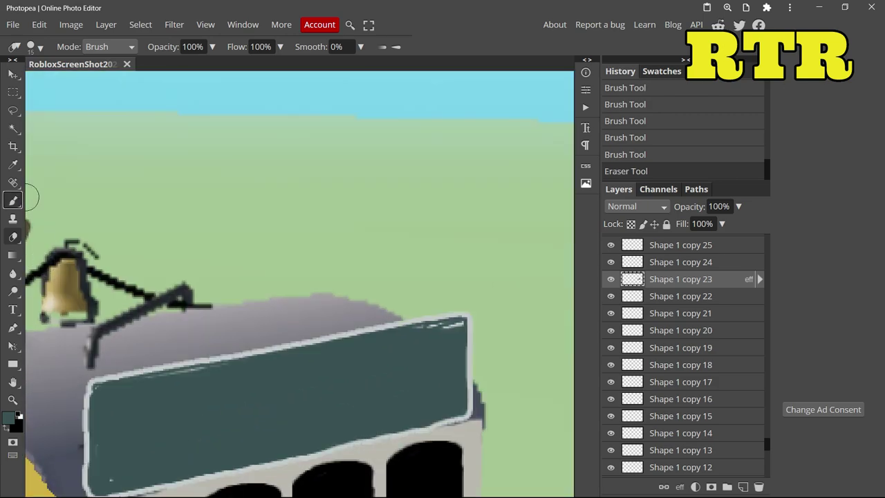
Fill the remaining gaps at the sign board's upper rear corner in teal with a 6 px brush.
left_click(13, 200)
left_click(42, 53)
left_click(108, 80)
mouse_move(423, 324)
left_mouse_down()
mouse_move(455, 325)
mouse_move(453, 341)
left_mouse_up()
scroll(431, 276, "down", 6)
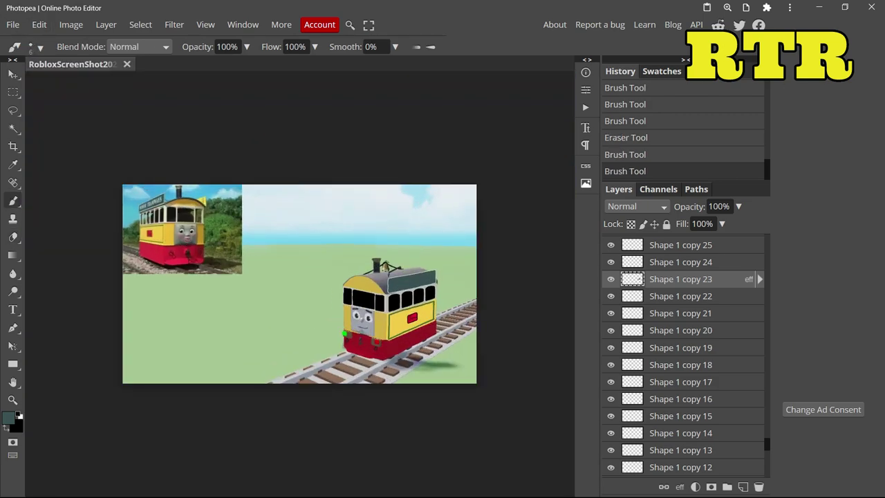
Sample the body yellow and paint the far roof sign board ahead of the chimney on layer Shape 1 copy 24.
scroll(319, 274, "up", 4)
left_click(643, 260)
left_click(9, 417)
left_click(433, 321)
key("Return")
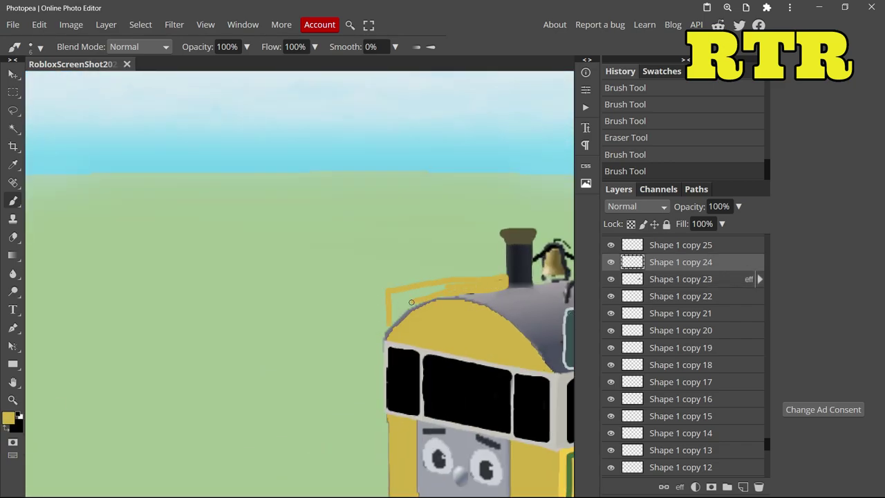
key("ctrl+z")
scroll(412, 308, "up", 3)
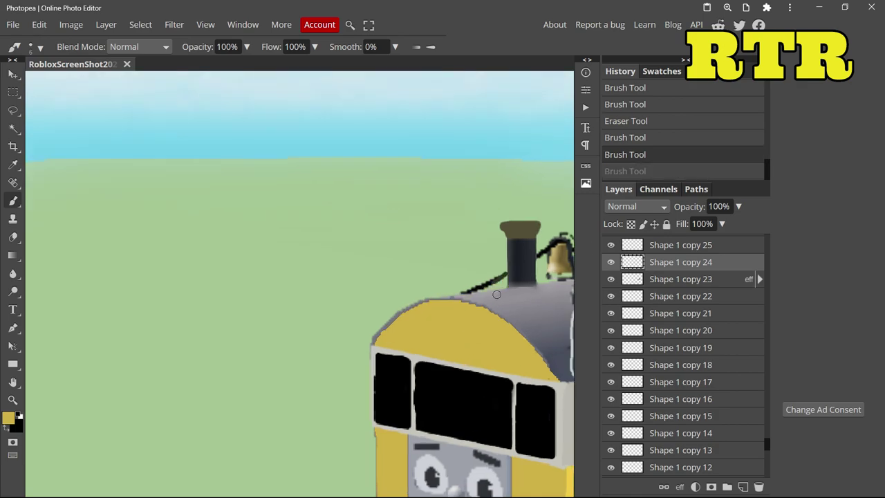
left_click_drag(520, 280, 307, 298)
mouse_move(204, 366)
left_mouse_down()
mouse_move(207, 260)
mouse_move(507, 196)
mouse_move(513, 234)
mouse_move(496, 265)
mouse_move(427, 291)
mouse_move(273, 315)
mouse_move(210, 354)
mouse_move(223, 295)
mouse_move(258, 256)
mouse_move(304, 271)
mouse_move(235, 302)
mouse_move(454, 268)
mouse_move(314, 258)
mouse_move(501, 243)
mouse_move(414, 226)
mouse_move(487, 253)
mouse_move(503, 217)
mouse_move(493, 235)
left_mouse_up()
Paint the far sign board's section behind the chimney in yellow, filling its outline and rear end.
scroll(408, 266, "down", 5)
scroll(443, 268, "up", 4)
mouse_move(488, 295)
left_mouse_down()
mouse_move(477, 252)
mouse_move(379, 263)
left_mouse_up()
mouse_move(272, 316)
left_mouse_down()
mouse_move(477, 284)
mouse_move(280, 318)
left_mouse_up()
left_click_drag(359, 312, 341, 286)
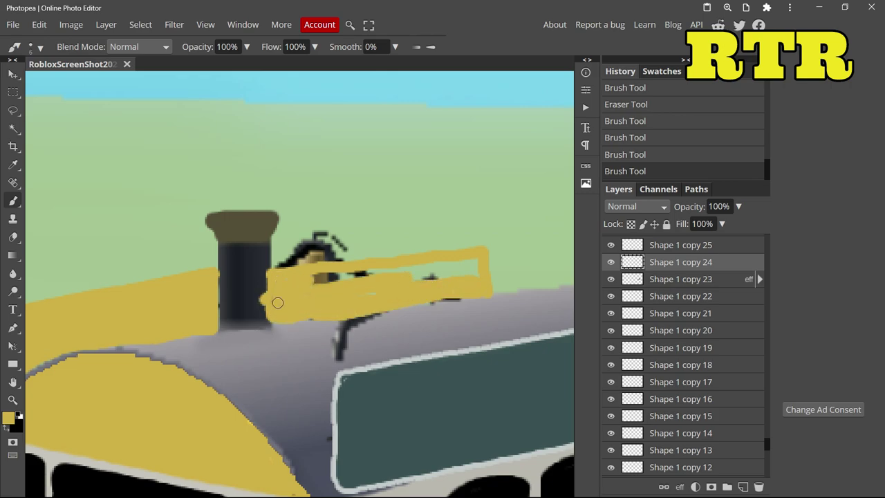
left_click_drag(418, 267, 453, 269)
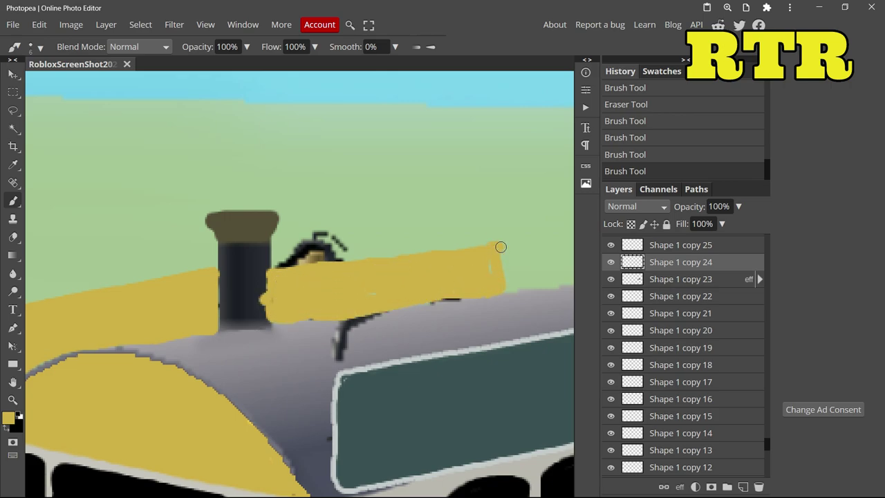
left_click(256, 270)
Erase the excess yellow beside the chimney and along the far sign board's lower edge, and touch up its upper rear corner.
key("e")
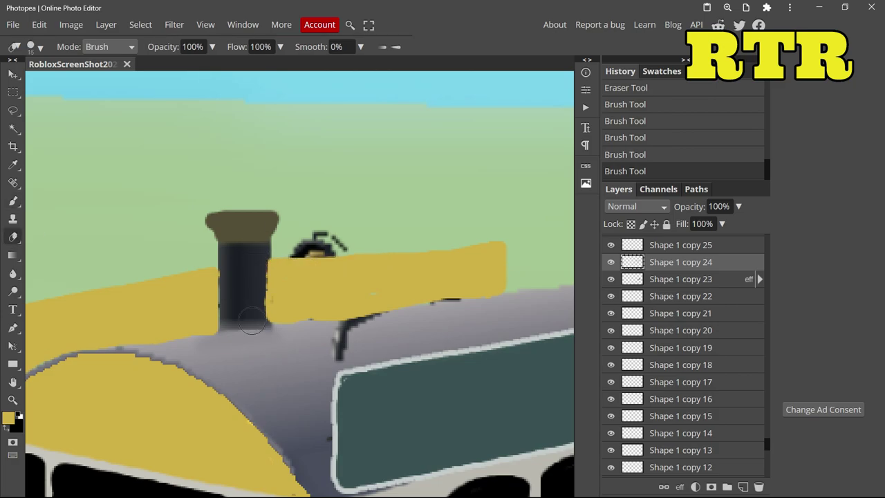
left_click_drag(252, 320, 253, 294)
scroll(261, 227, "down", 5)
scroll(449, 267, "up", 5)
left_click_drag(202, 283, 477, 253)
key("b")
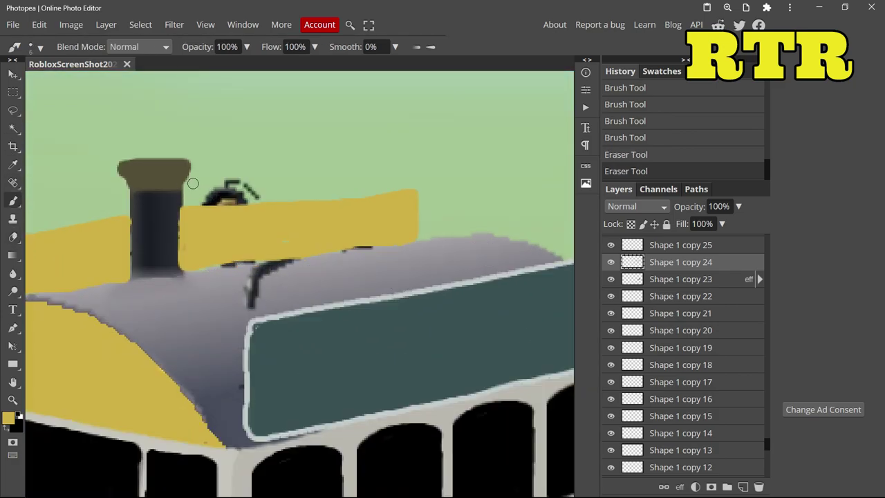
left_click(406, 189)
scroll(413, 239, "down", 5)
scroll(416, 281, "up", 4)
Paint three short near-black support brackets at the foot of the yellow sign board with a smaller brush.
left_click(8, 418)
left_click_drag(115, 243, 111, 286)
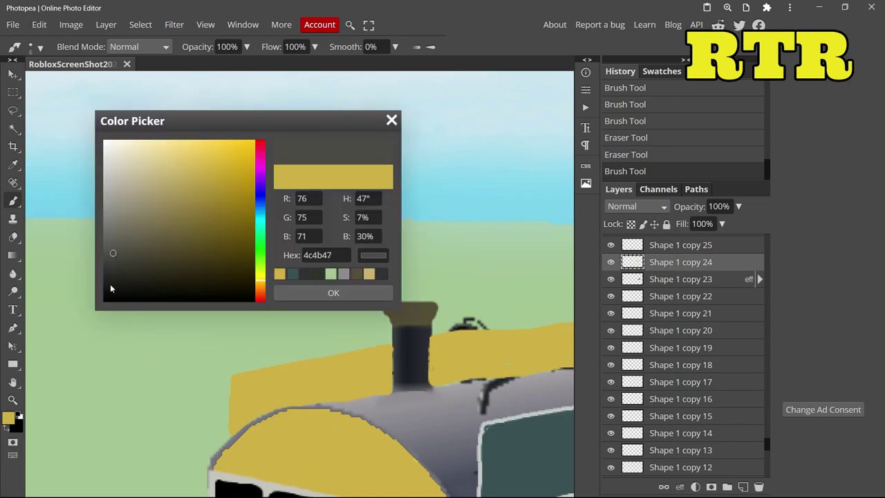
left_click(332, 292)
left_click(40, 47)
left_click(109, 81)
left_click(280, 387)
left_click_drag(276, 397, 284, 411)
scroll(404, 238, "down", 5)
scroll(380, 228, "up", 3)
scroll(559, 335, "up", 2)
left_click_drag(539, 312, 551, 335)
Cover the bell above the yellow sign board with the sampled green background colour on layer Shape 1 copy 15.
left_click(681, 417)
left_click(8, 418)
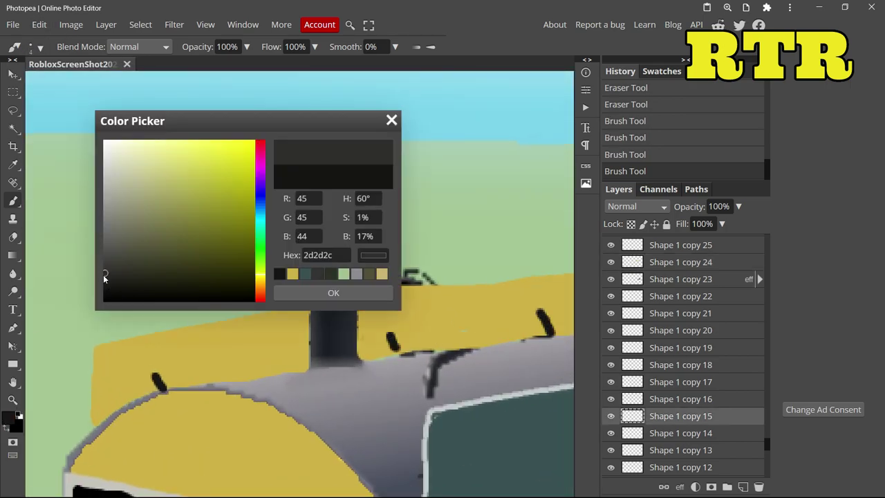
left_click(430, 256)
left_click(333, 293)
left_click_drag(392, 283, 421, 281)
Paint over the black bell bracket on the roof in the roof's grey and blur the patch at 50% strength.
left_click(8, 417)
left_click(412, 379)
left_click(333, 292)
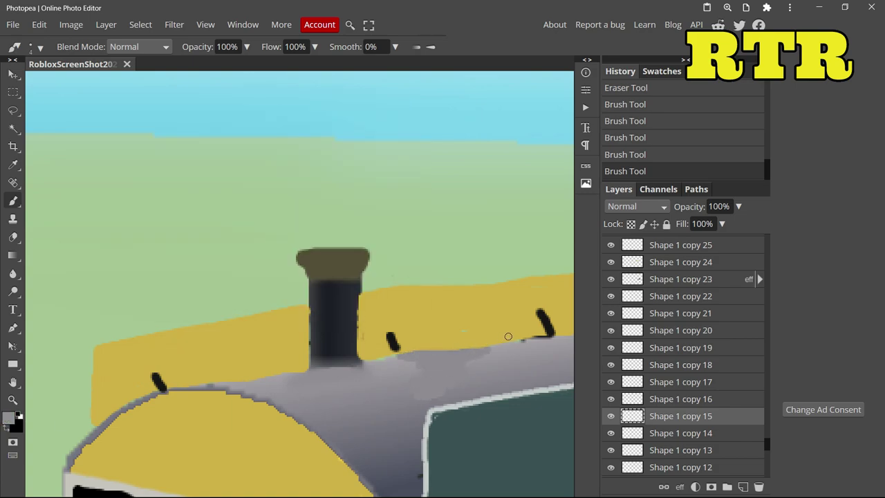
key("r")
left_click_drag(382, 356, 399, 342)
scroll(412, 251, "down", 5)
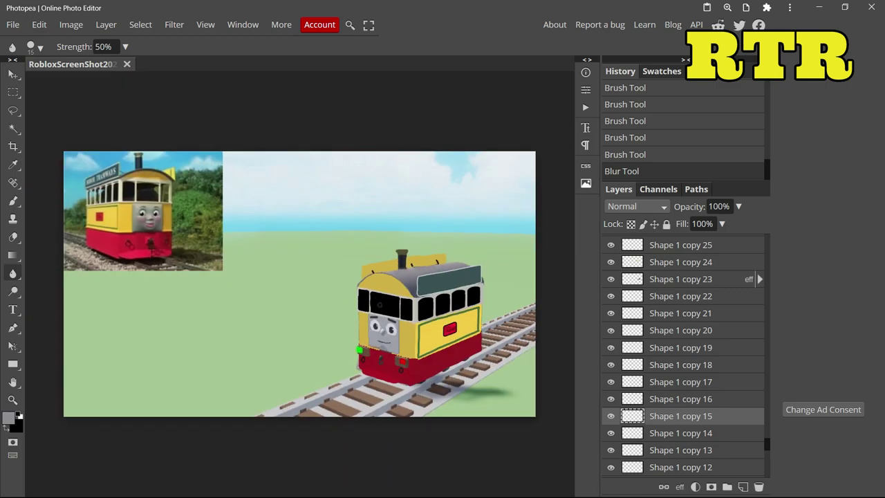
Sample the sign board's yellow and extend its upper rear edge behind the chimney into a straight rising slope.
scroll(426, 243, "up", 5)
left_click(13, 201)
left_click(8, 418)
left_click(295, 387)
left_click(334, 319)
left_click(328, 294)
left_click(9, 418)
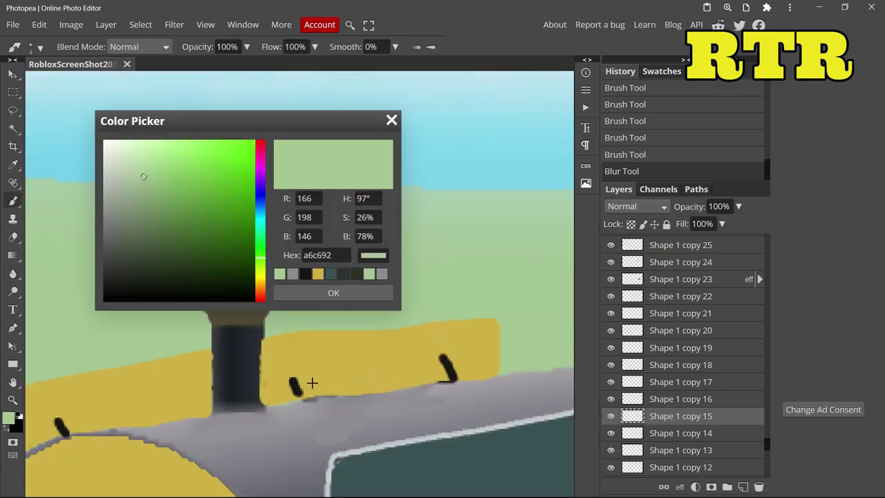
left_click(312, 383)
left_click(327, 294)
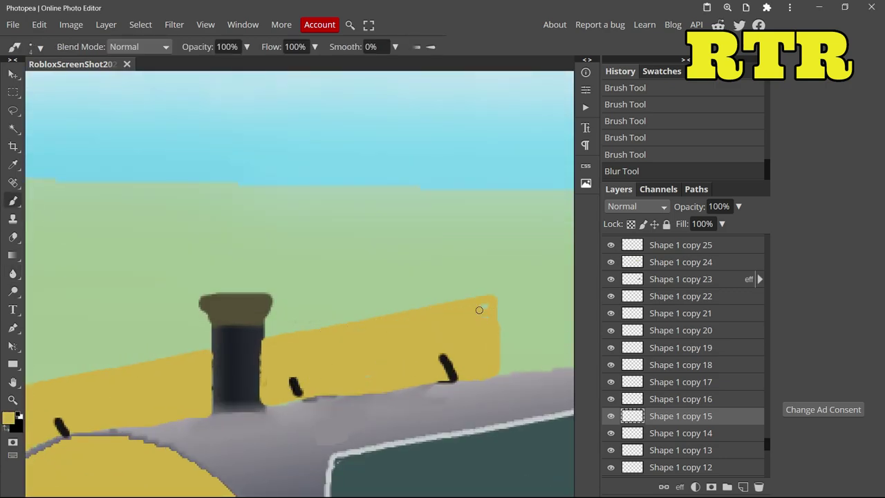
left_click_drag(475, 311, 442, 331)
Erase the paint above the yellow sign board behind the chimney, undoing the first erasing attempts.
scroll(437, 230, "down", 5)
scroll(448, 232, "up", 5)
key("e")
mouse_move(260, 305)
left_mouse_down()
mouse_move(218, 304)
mouse_move(238, 300)
left_mouse_up()
key("ctrl+z")
mouse_move(433, 304)
left_mouse_down()
mouse_move(197, 339)
mouse_move(279, 324)
mouse_move(200, 317)
mouse_move(328, 298)
mouse_move(409, 297)
left_mouse_up()
key("ctrl+z")
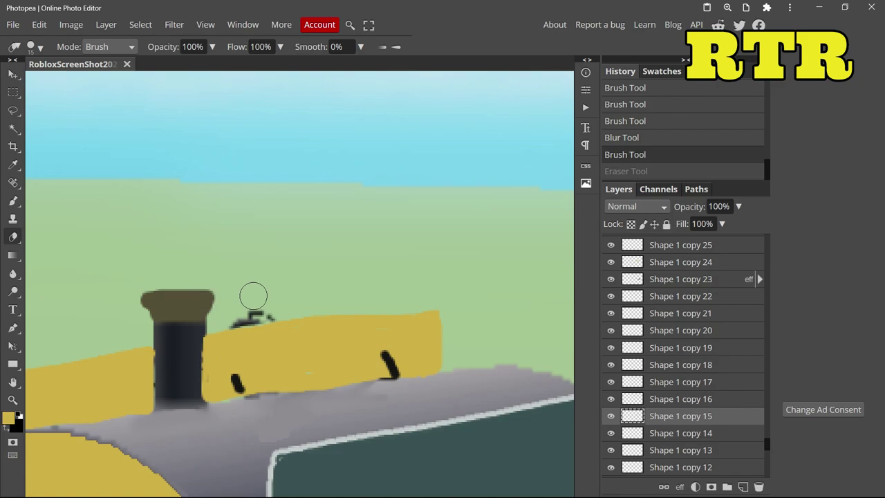
left_click_drag(253, 296, 243, 306)
scroll(391, 237, "down", 5)
scroll(392, 237, "up", 5)
Repaint the yellow sign board's upper edge behind the chimney as a straight slope up to its rear corner.
left_click(13, 201)
left_click_drag(319, 256, 347, 254)
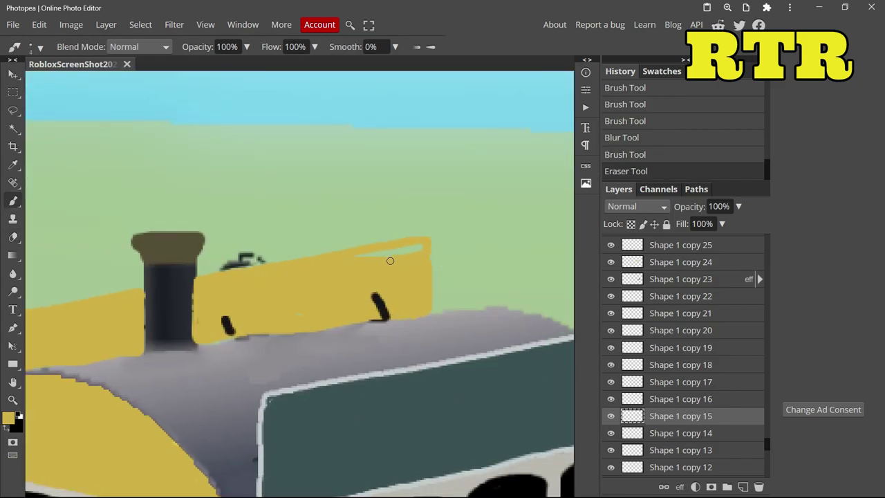
left_click_drag(424, 269, 425, 285)
scroll(387, 277, "down", 8)
scroll(334, 291, "up", 5)
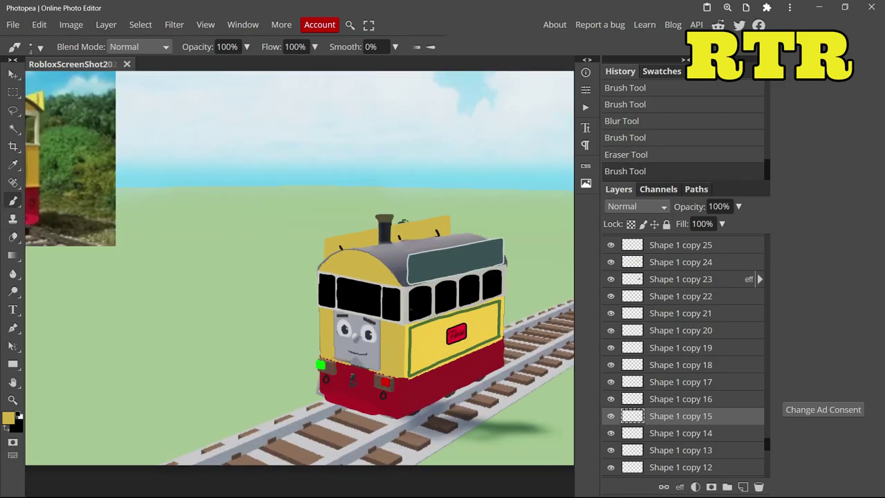
scroll(358, 320, "up", 5)
Decline the save reminder and paint muted pink blush under both eyes on layer Shape 1 copy 16.
left_click(681, 399)
scroll(243, 262, "down", 8)
scroll(243, 262, "up", 4)
scroll(561, 394, "up", 6)
scroll(328, 484, "up", 3)
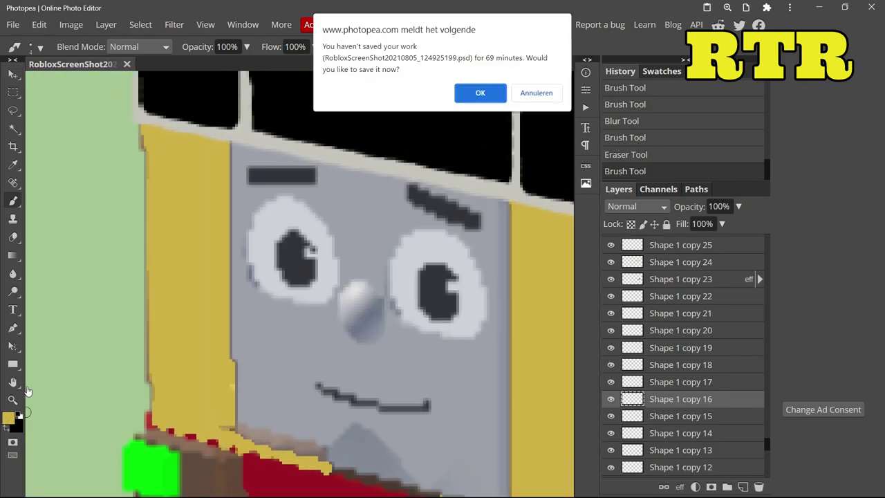
left_click(540, 93)
left_click(7, 417)
left_click_drag(259, 284, 260, 301)
left_click_drag(229, 171, 175, 181)
left_click(318, 293)
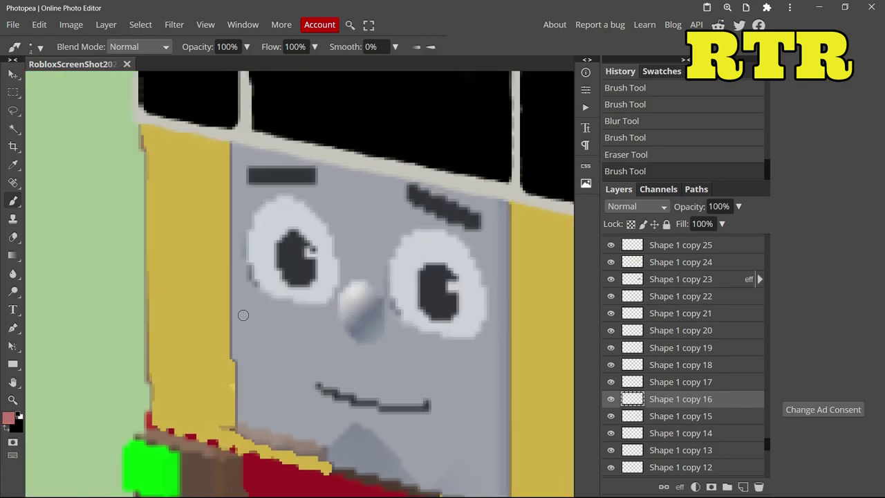
scroll(335, 308, "down", 8)
scroll(325, 299, "up", 6)
scroll(545, 434, "up", 4)
mouse_move(477, 410)
left_mouse_down()
mouse_move(512, 421)
mouse_move(467, 412)
left_mouse_up()
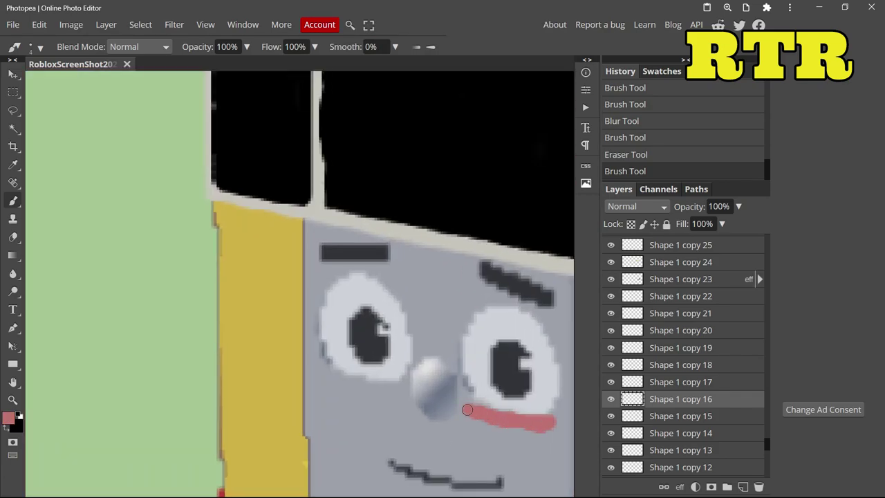
mouse_move(329, 374)
left_mouse_down()
mouse_move(393, 386)
mouse_move(351, 385)
left_mouse_up()
Blur the pink blush under both eyes at 50% strength.
scroll(368, 332, "down", 6)
scroll(391, 338, "up", 2)
key("r")
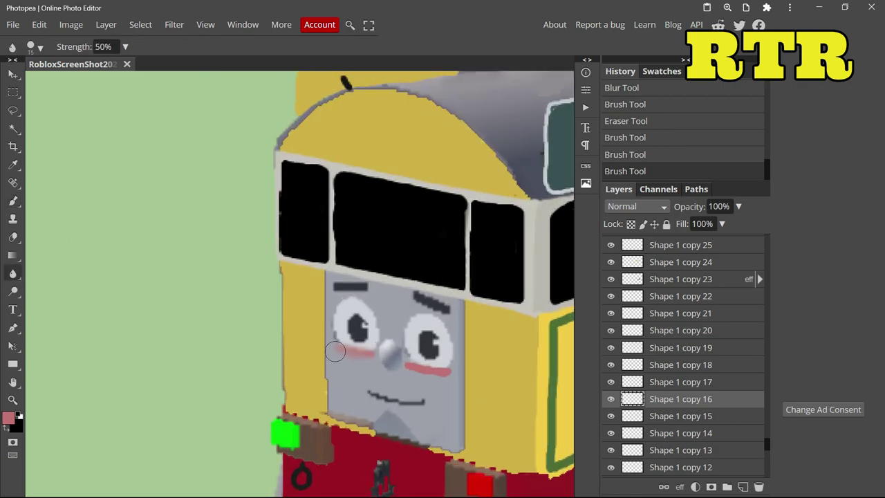
left_click_drag(440, 375, 364, 373)
scroll(359, 357, "down", 7)
scroll(377, 331, "up", 8)
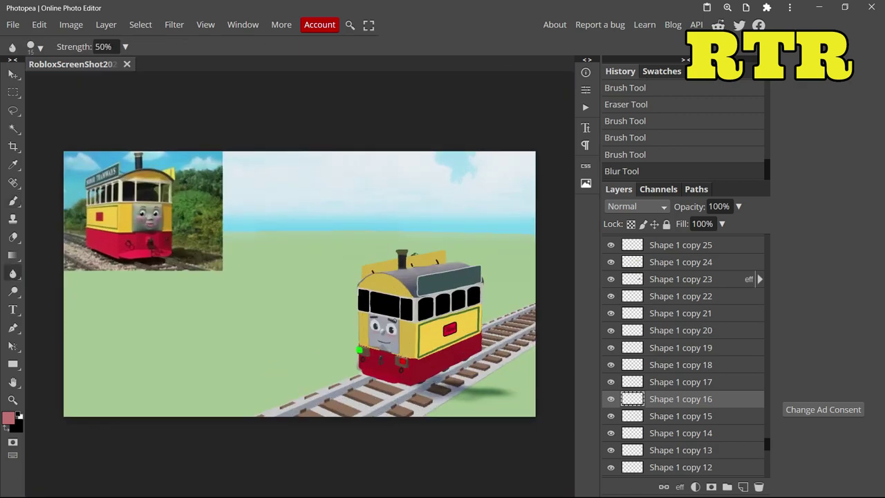
Try painting pink lips along the mouth with a 2 px brush, then erase them.
left_click(14, 201)
left_click(40, 50)
left_click(99, 82)
left_click_drag(325, 376, 356, 377)
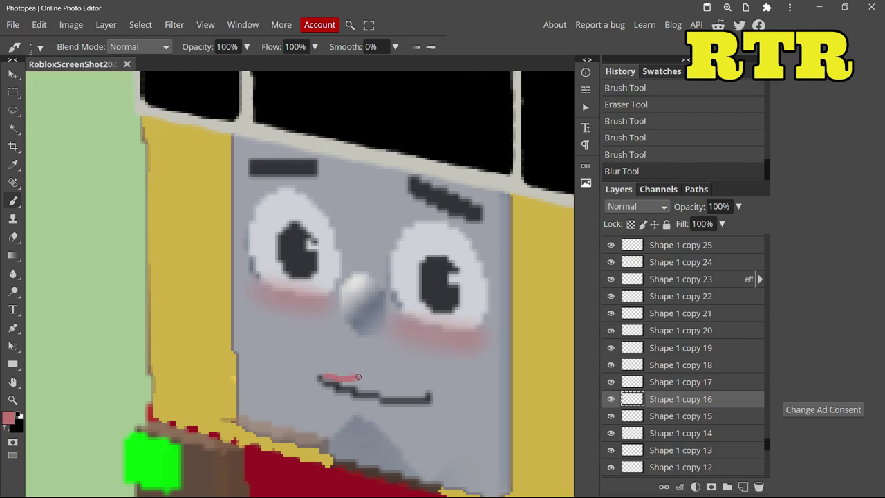
left_click_drag(419, 394, 419, 395)
key("ctrl+z")
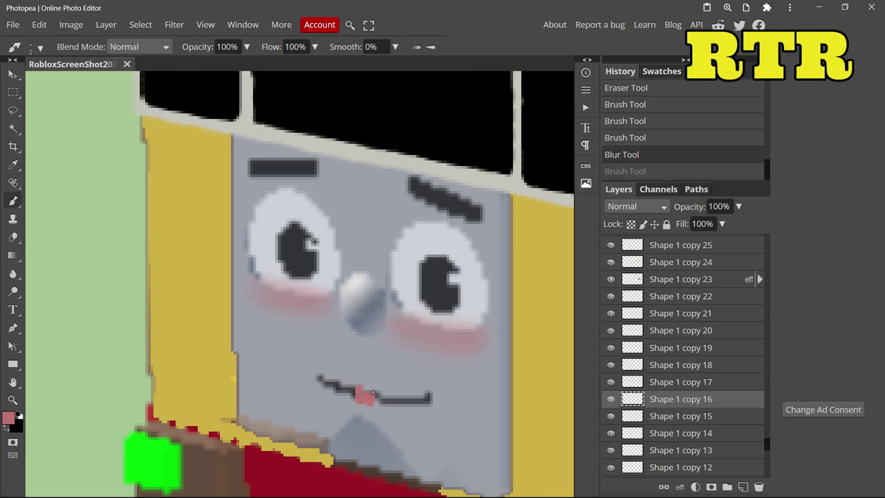
scroll(369, 398, "down", 4)
scroll(146, 293, "up", 7)
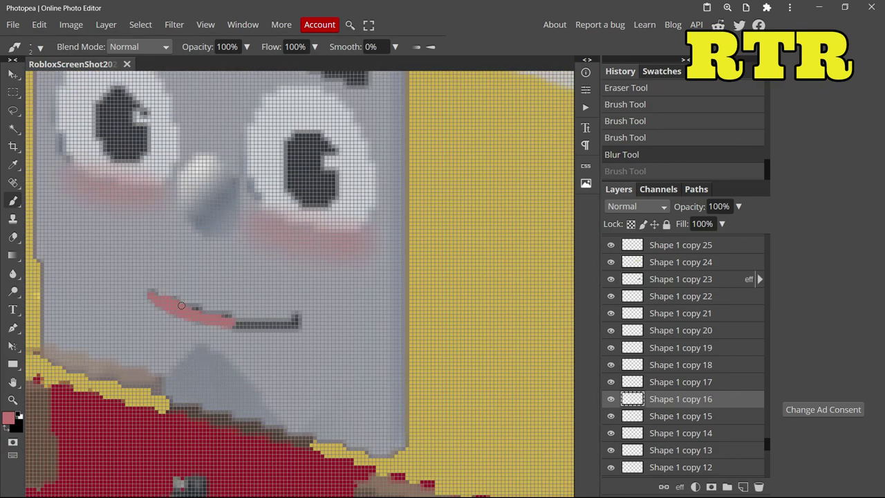
left_click_drag(182, 305, 197, 310)
left_click(18, 238)
left_click_drag(146, 292, 275, 317)
Paint over the chin shading, mouth and nose in the sampled face grey with a 5 px brush.
left_click(8, 417)
left_click(292, 389)
left_click(335, 292)
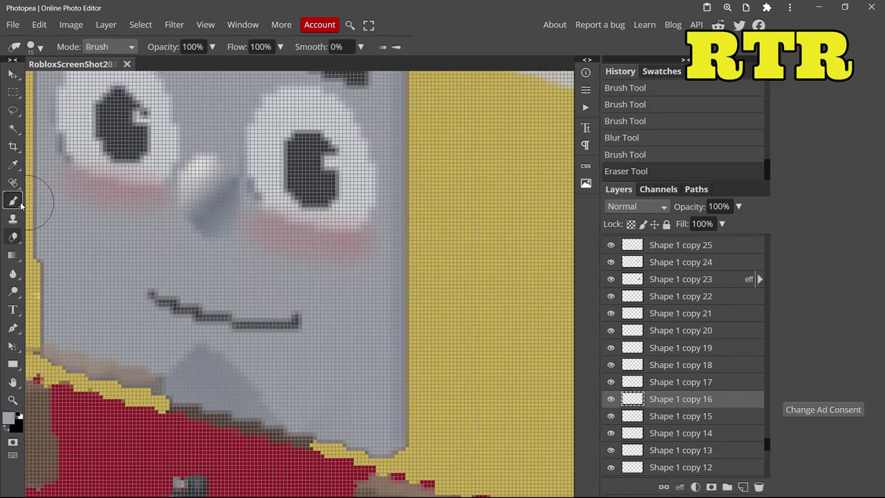
left_click(15, 201)
left_click(32, 46)
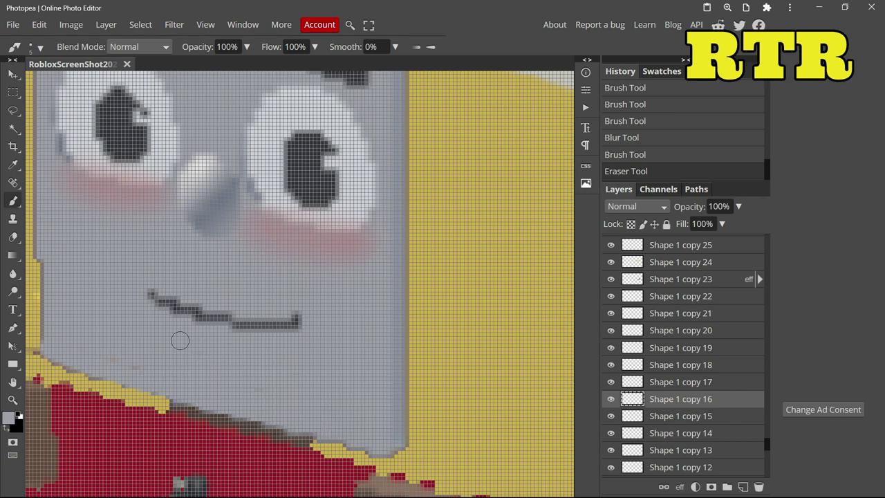
left_click_drag(208, 315, 184, 302)
mouse_move(210, 207)
left_mouse_down()
mouse_move(200, 235)
mouse_move(186, 185)
left_mouse_up()
Sample the pupil's dark colour and draw a slanted nose line between the eyes with a 2 px brush.
scroll(173, 221, "up", 3)
left_click(9, 417)
left_click(127, 322)
key("Return")
left_click(31, 47)
left_click(104, 83)
left_click_drag(201, 315, 172, 413)
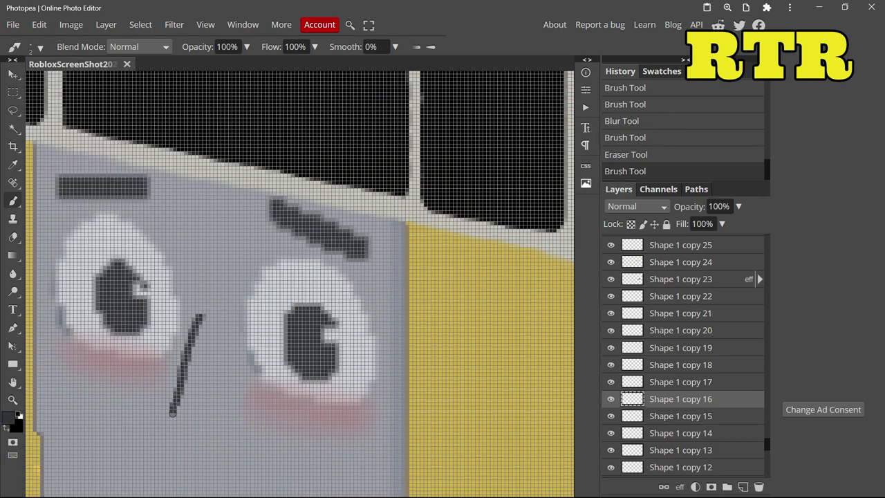
Redraw the nose as a short angled line and add a small curved smile, stepping back through the history as needed.
scroll(395, 326, "down", 10)
scroll(449, 353, "up", 4)
scroll(317, 286, "up", 6)
left_click(638, 157)
mouse_move(233, 321)
left_mouse_down()
mouse_move(203, 340)
mouse_move(246, 361)
mouse_move(283, 356)
left_mouse_up()
left_click(614, 155)
scroll(237, 349, "down", 2)
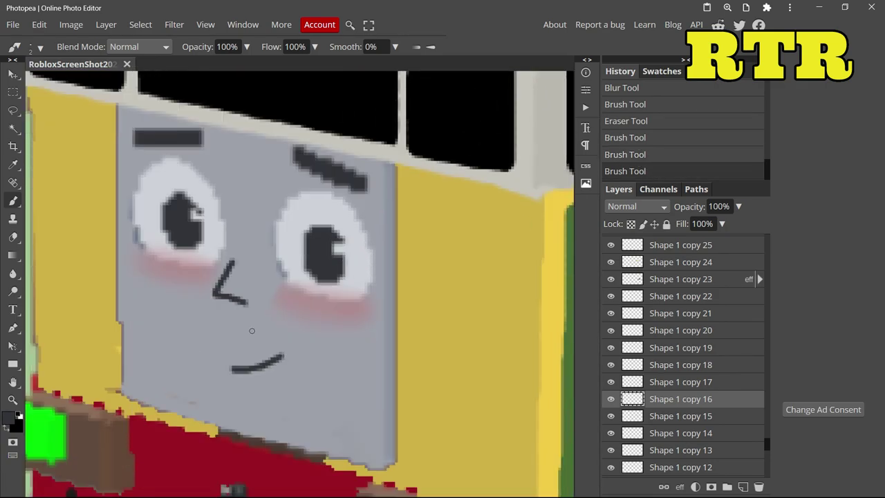
Add the text "Sodor Tramways" on the teal sign board above layer Shape 1 copy 253 and change it to an all-capitals serif font.
scroll(215, 296, "down", 10)
left_click(13, 75)
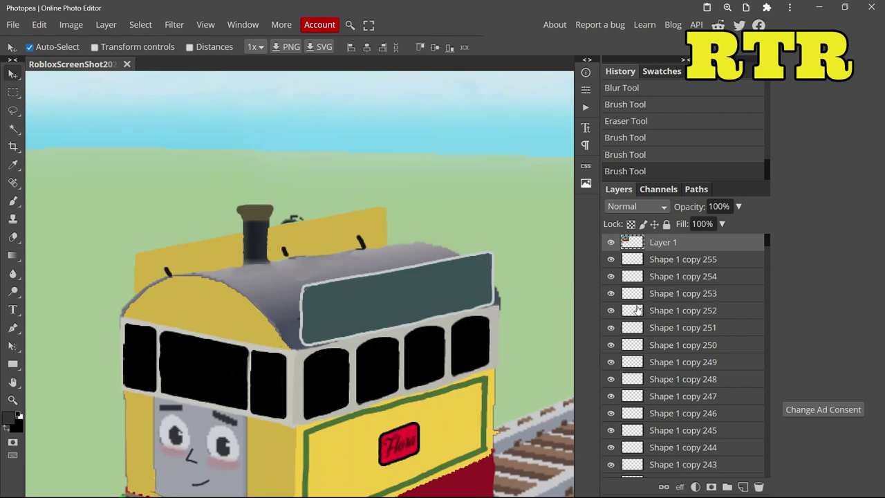
left_click(290, 300)
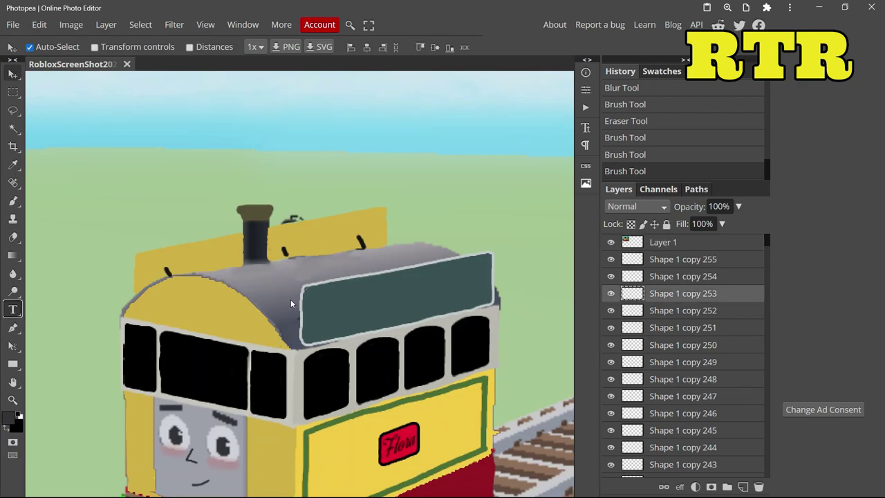
double_click(318, 309)
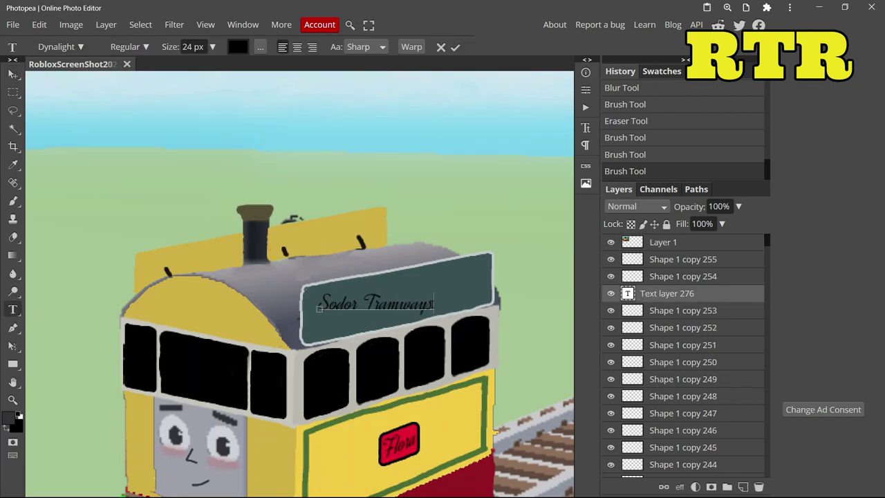
key("ctrl+a")
left_click(61, 46)
left_click(34, 229)
left_click(13, 74)
Merge the Sodor Tramways text layer with layer Shape 1 copy 254.
left_click(40, 25)
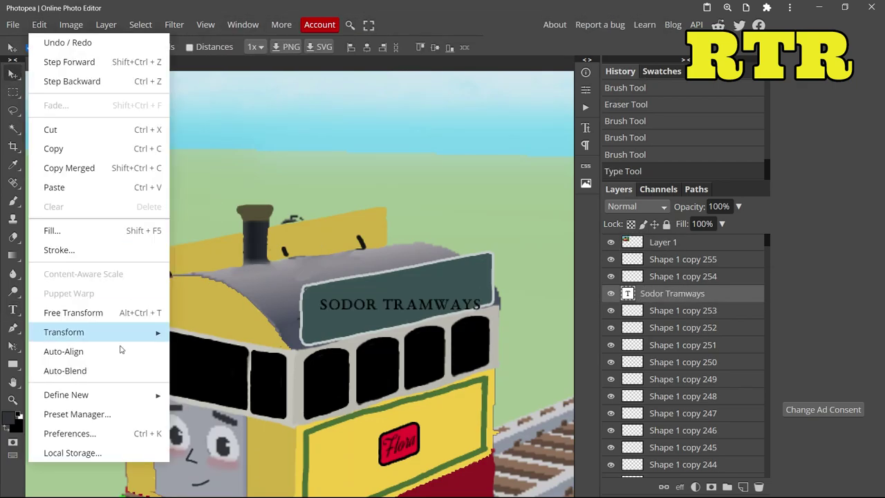
left_click(692, 278, "ctrl")
right_click(692, 278)
left_click(609, 444)
Warp the SODOR TRAMWAYS lettering so its upper edge slopes parallel to the top of the teal sign board.
left_click(39, 25)
mouse_move(110, 333)
left_click(220, 389)
scroll(483, 292, "up", 2)
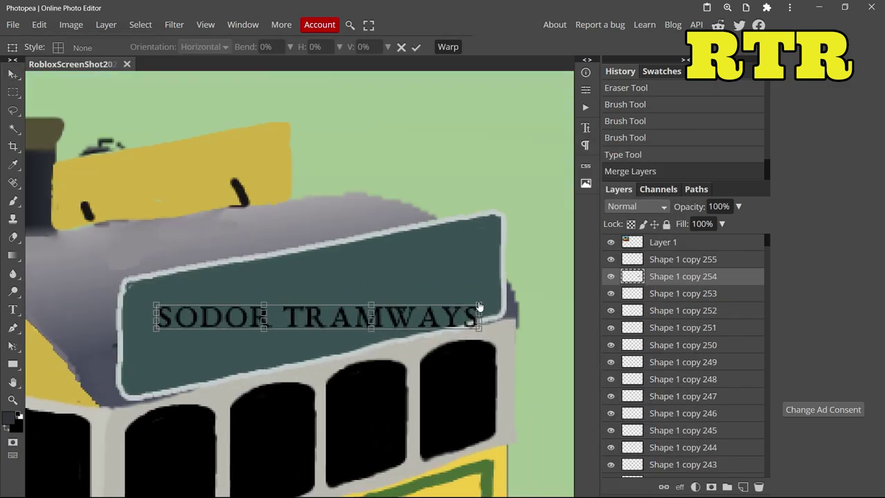
left_click_drag(479, 306, 482, 253)
left_click_drag(371, 304, 383, 268)
left_click_drag(264, 305, 271, 286)
left_click_drag(386, 268, 385, 263)
left_click_drag(481, 248, 480, 246)
Stretch the lower edge of the SODOR TRAMWAYS lettering to follow the sign board's bottom slope and even out the warp.
mouse_move(156, 328)
left_mouse_down()
mouse_move(147, 382)
mouse_move(157, 372)
mouse_move(156, 325)
left_mouse_up()
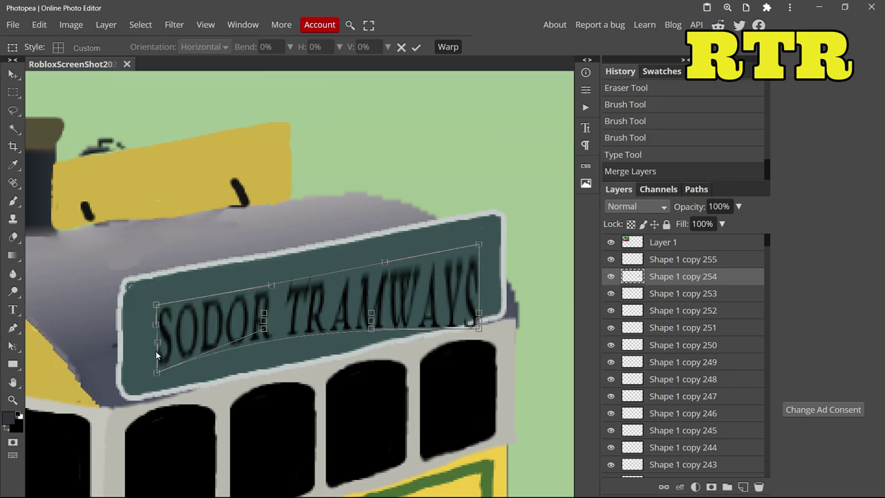
left_click_drag(263, 328, 264, 348)
left_click_drag(479, 313, 480, 285)
left_click_drag(479, 328, 480, 303)
mouse_move(371, 314)
left_mouse_down()
mouse_move(379, 280)
mouse_move(377, 305)
left_mouse_up()
left_click_drag(385, 262, 377, 263)
left_click_drag(263, 313, 269, 348)
left_click_drag(372, 328, 380, 325)
Apply a light grey Color Overlay in Normal mode at 100% opacity to the lettering on layer Shape 1 copy 254.
right_click(720, 279)
left_click(649, 140)
left_click(149, 278)
left_click(389, 195)
left_click(285, 274)
left_click(331, 293)
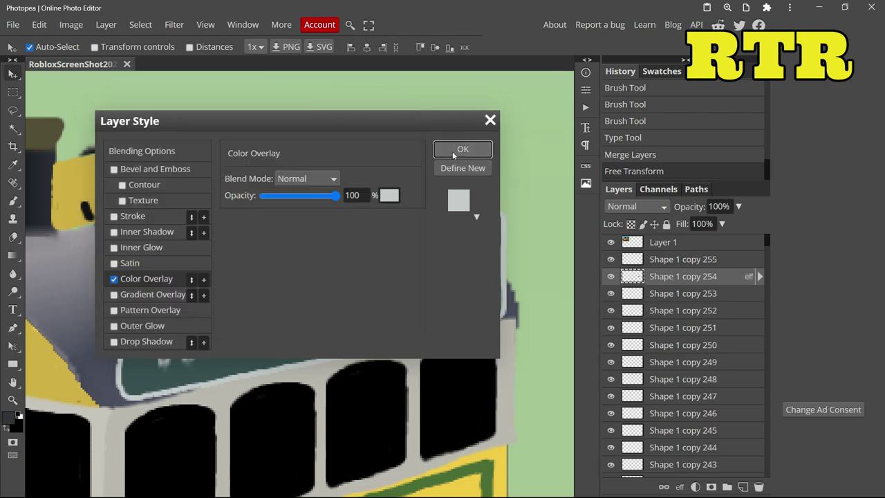
left_click(458, 150)
scroll(279, 280, "down", 10)
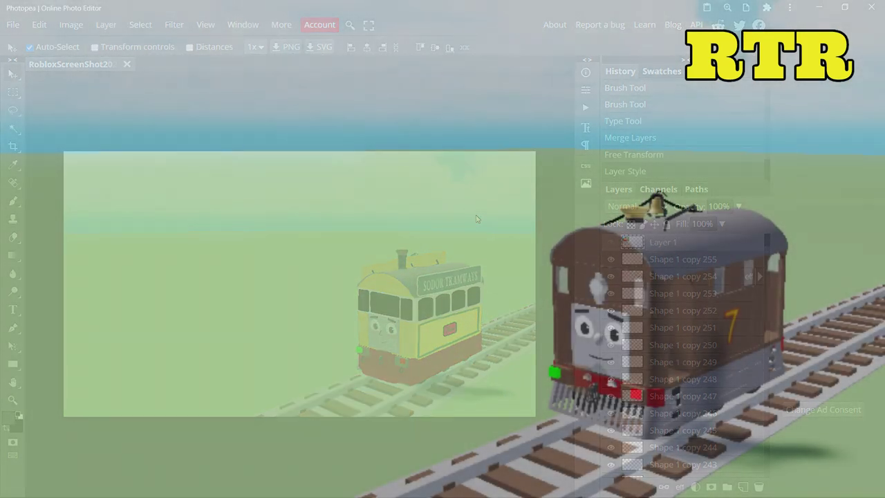